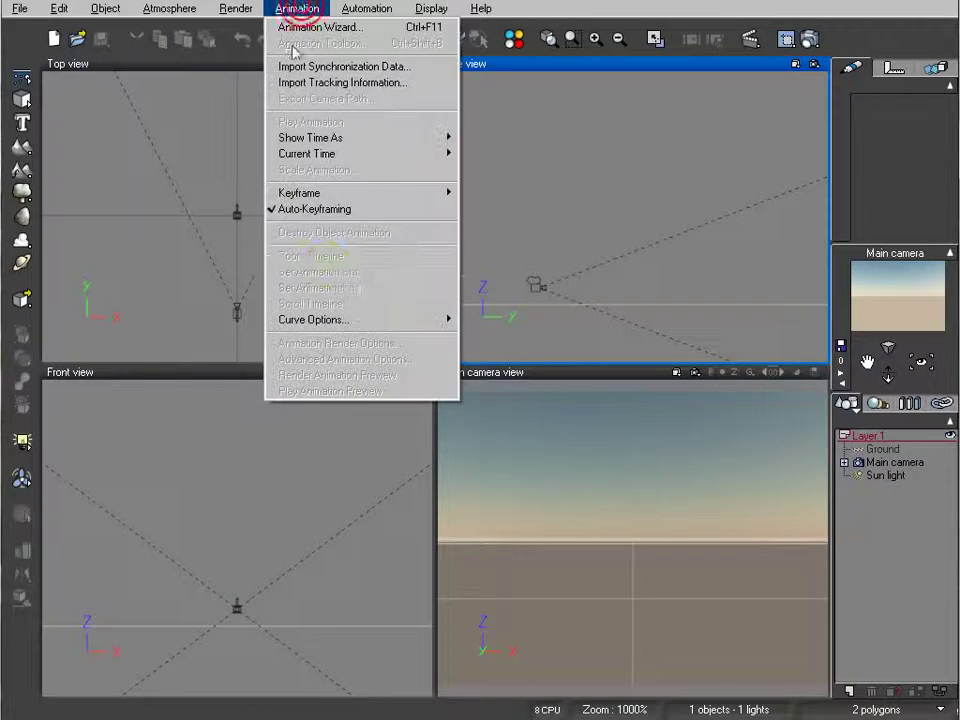
mouse_move(449, 12)
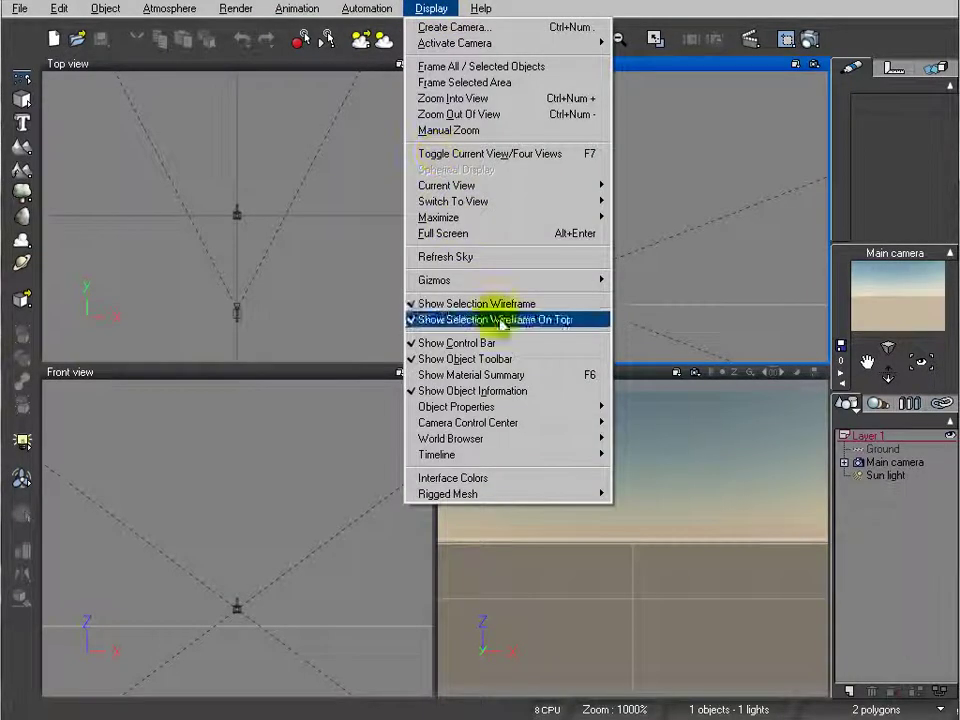
mouse_move(508, 455)
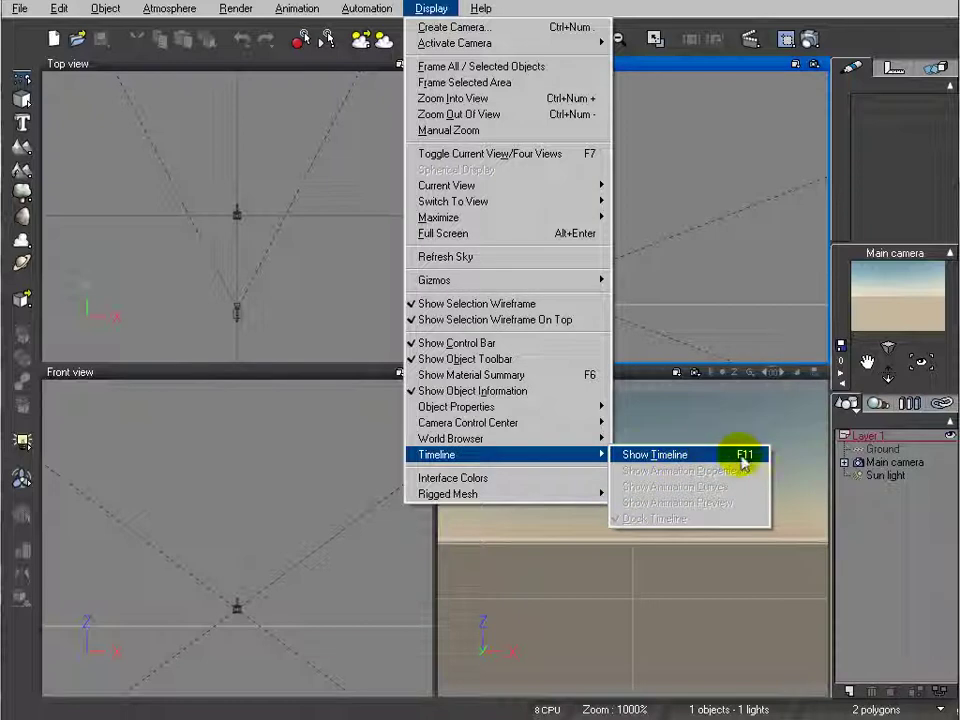
click(760, 12)
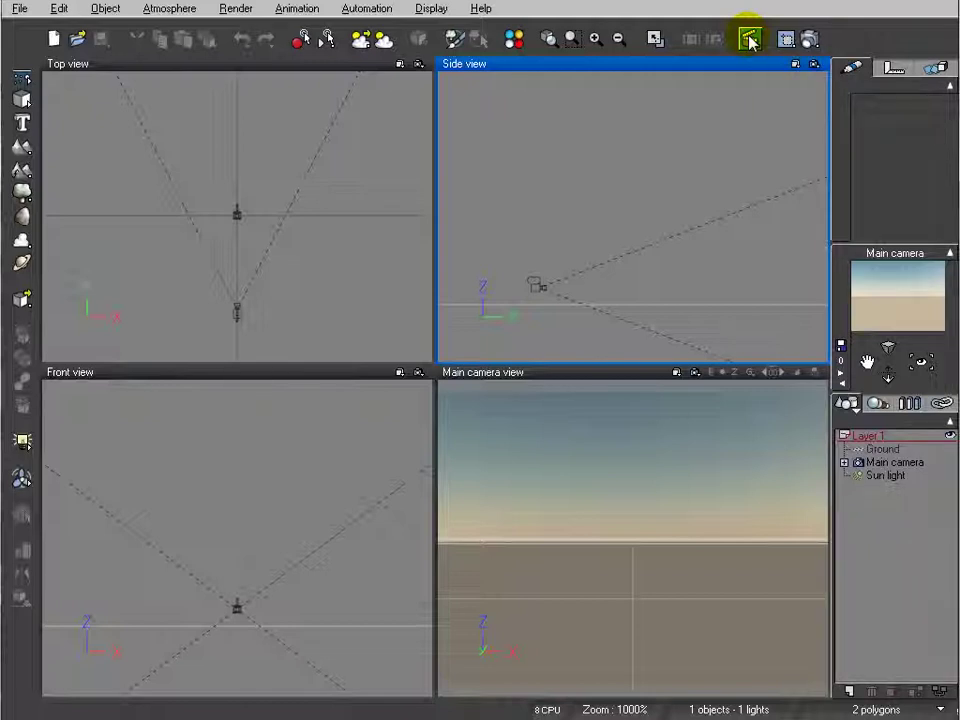
click(750, 40)
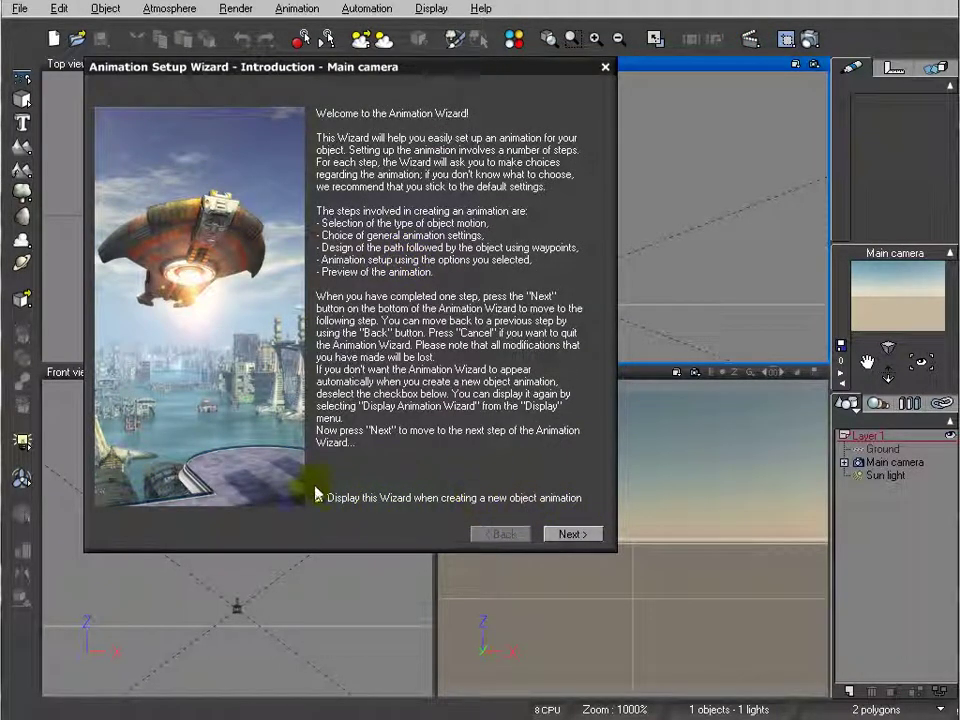
click(605, 67)
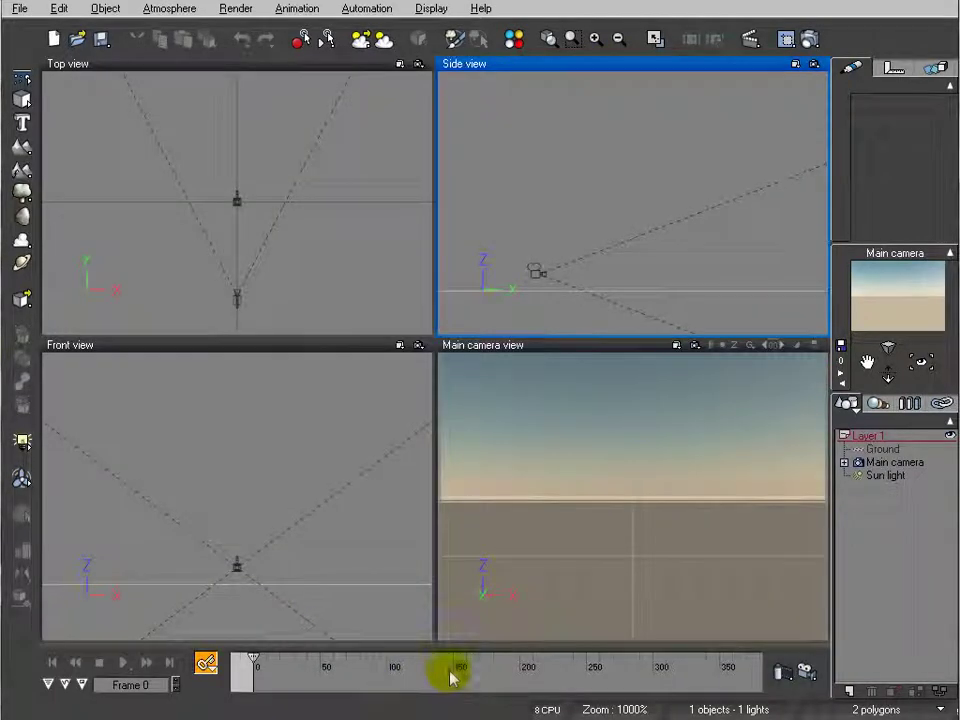
click(749, 38)
click(751, 39)
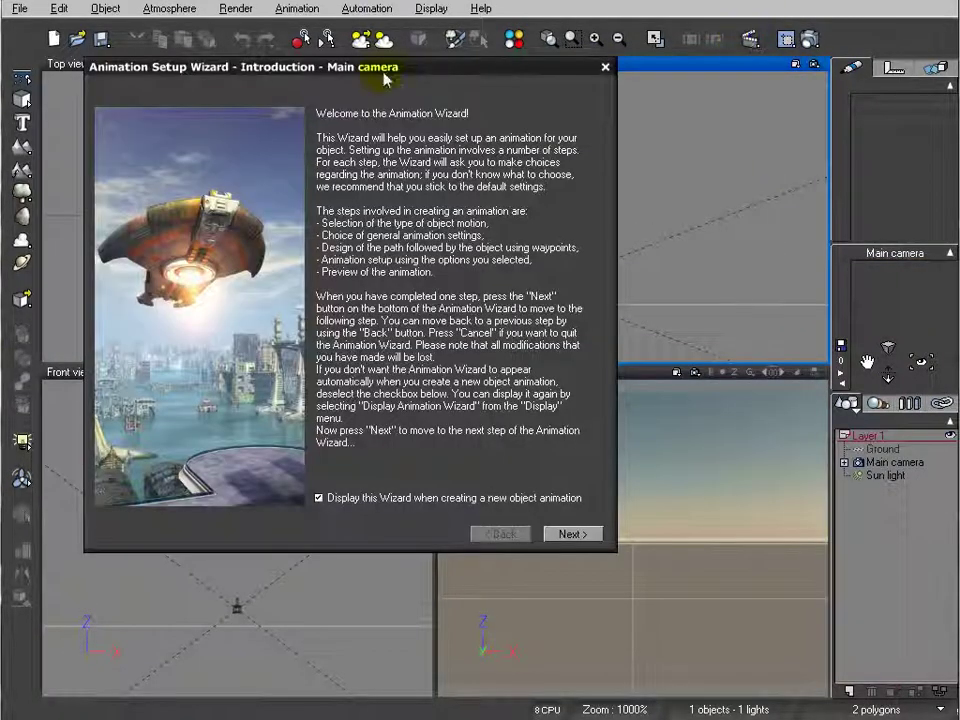
drag(370, 68, 426, 68)
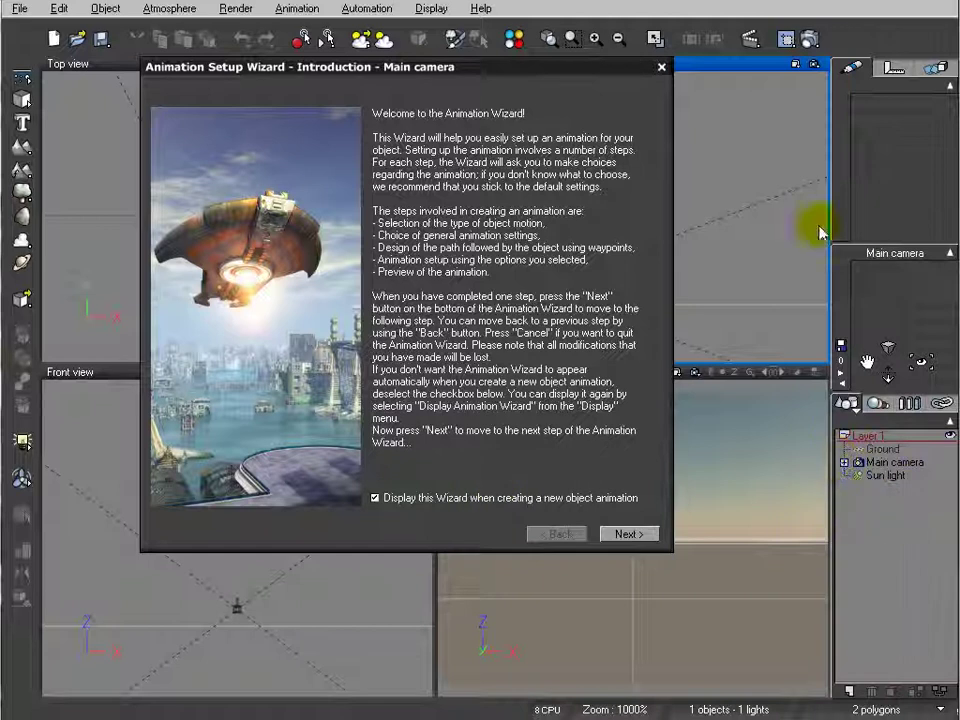
click(659, 70)
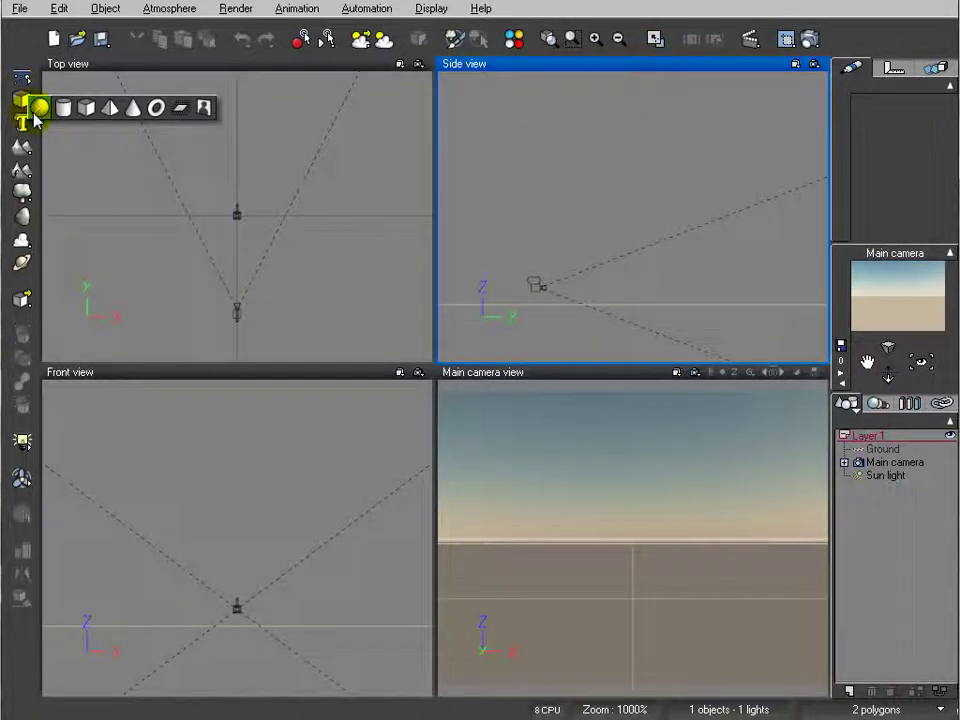
Create a sphere, place it left of and behind the scene origin in the top view, and drop it onto the ground.
click(40, 107)
drag(240, 200, 159, 163)
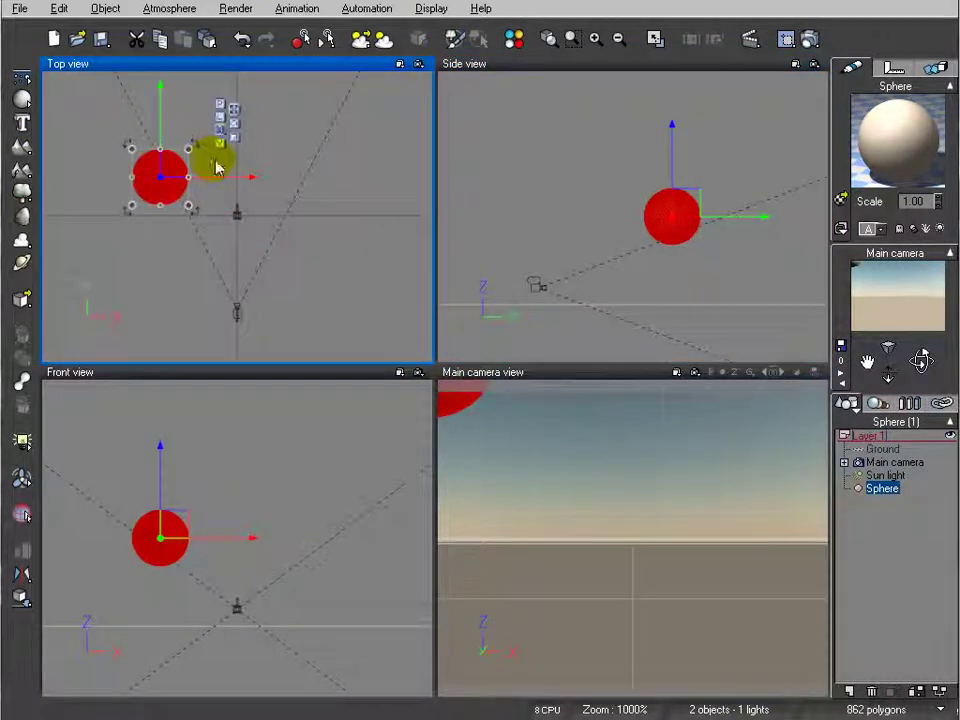
click(22, 597)
click(564, 193)
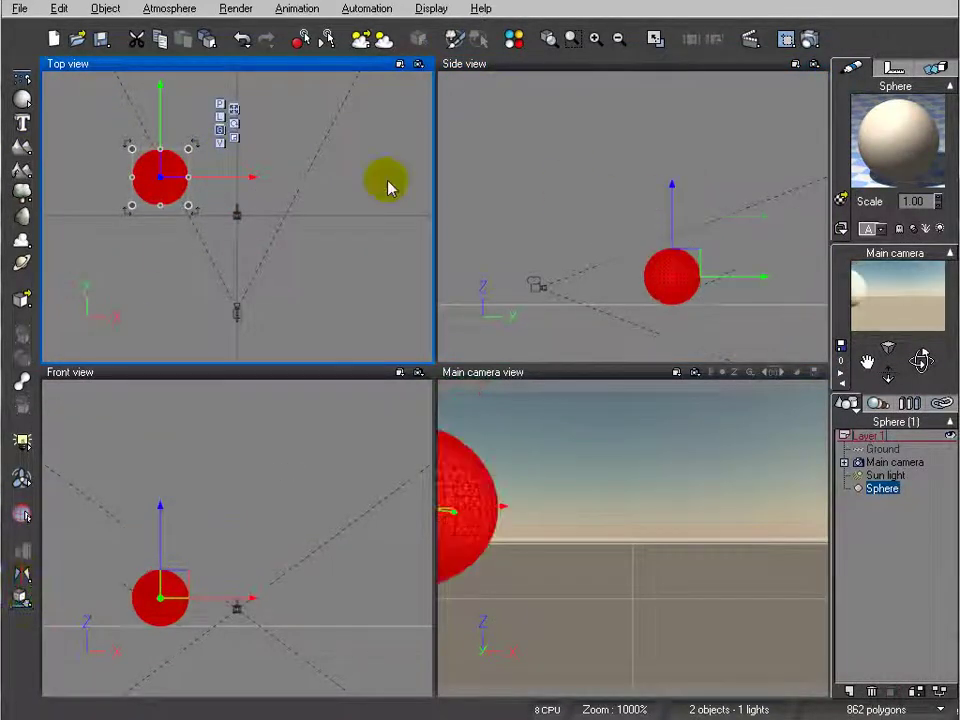
click(298, 214)
click(388, 172)
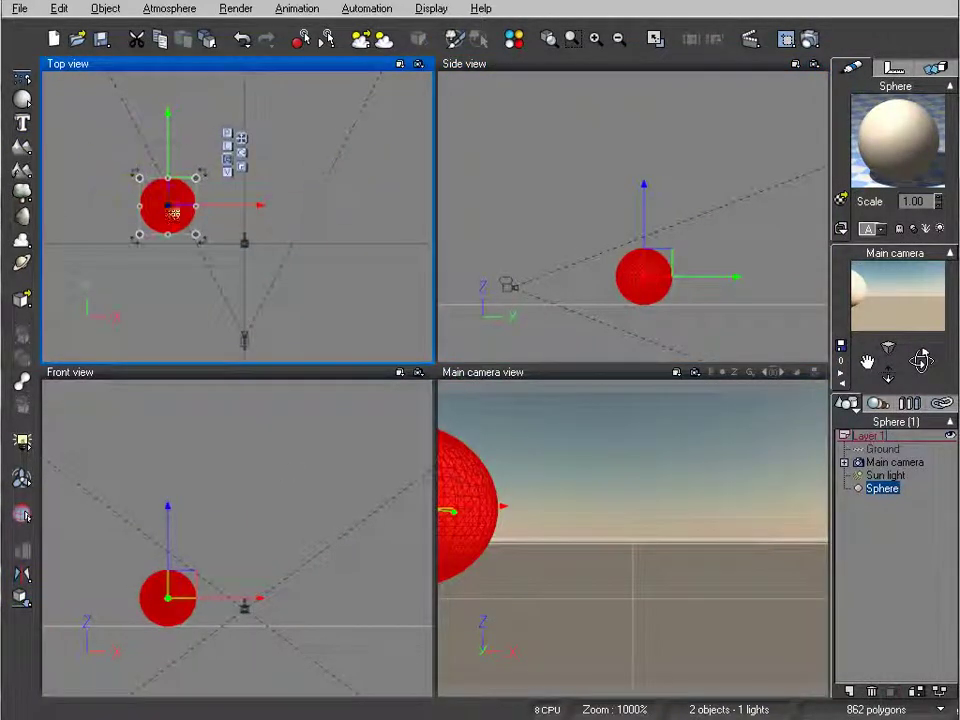
Start the Animation Wizard for the sphere and choose Automobile as its type of motion.
click(751, 39)
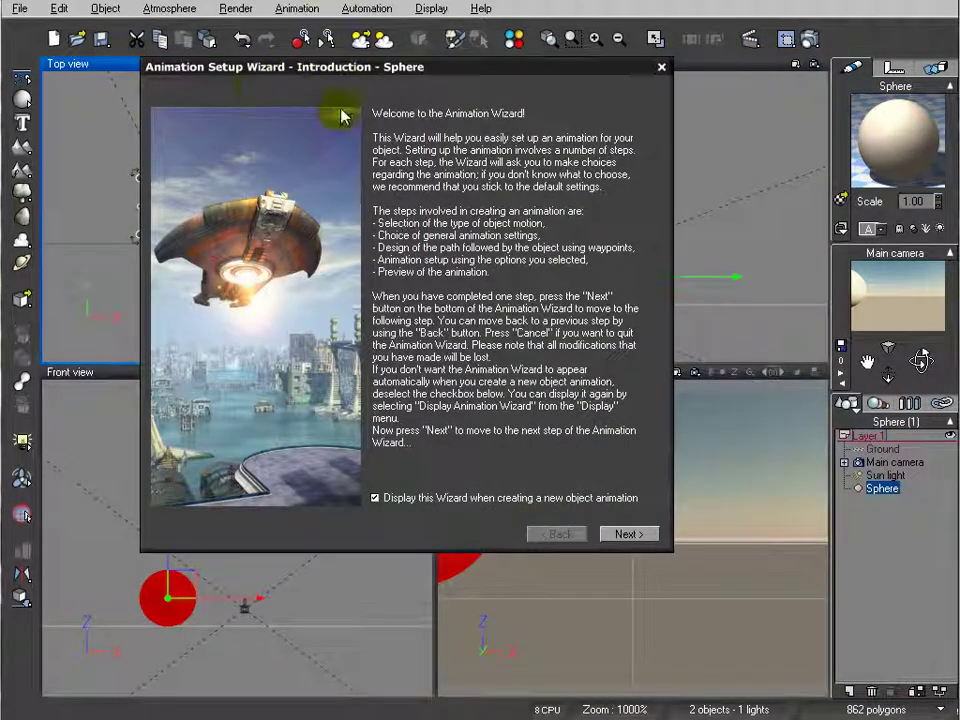
click(630, 534)
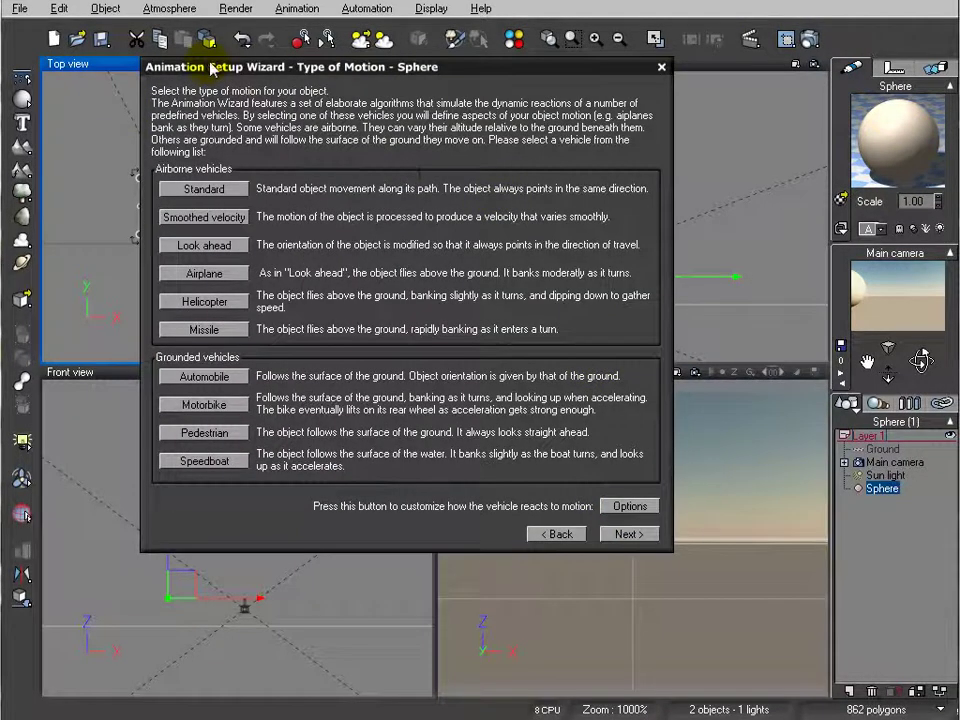
drag(210, 67, 252, 67)
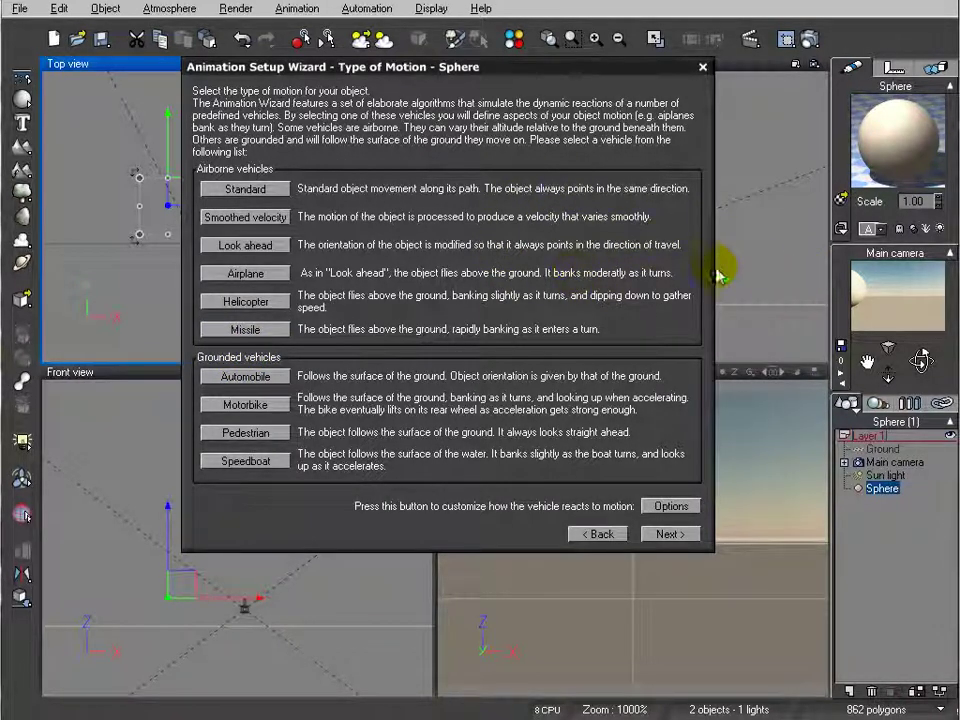
drag(450, 66, 349, 88)
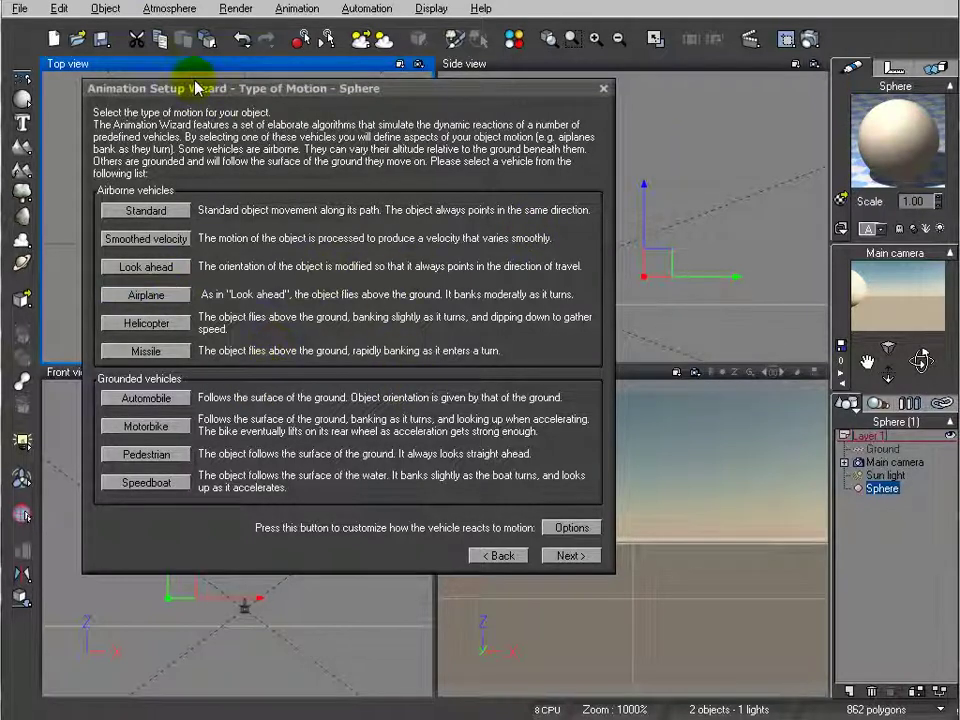
drag(173, 88, 196, 85)
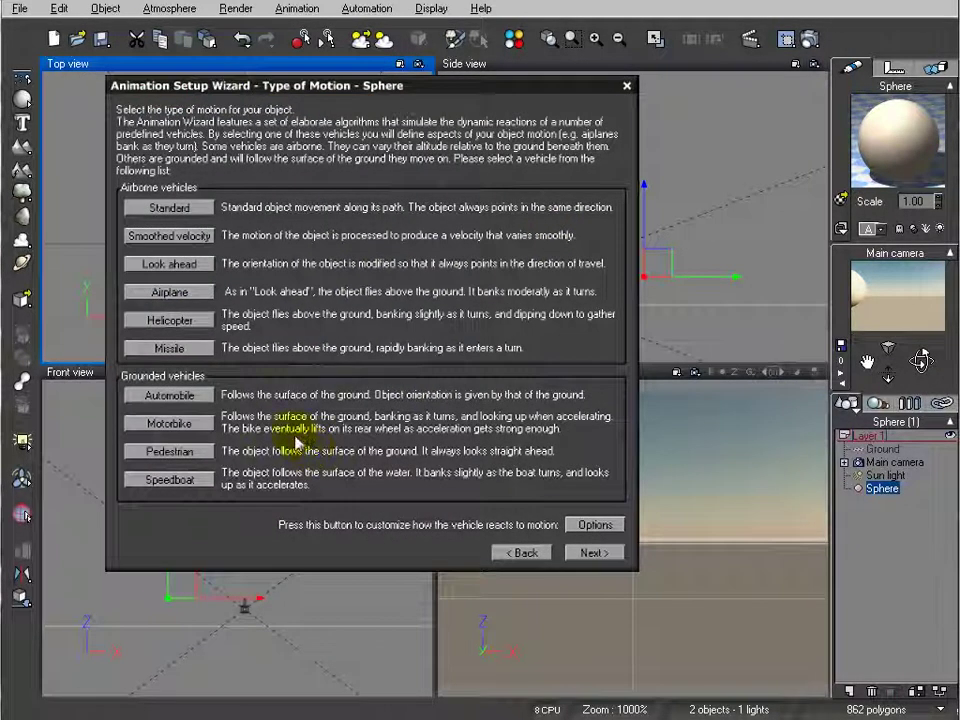
click(190, 396)
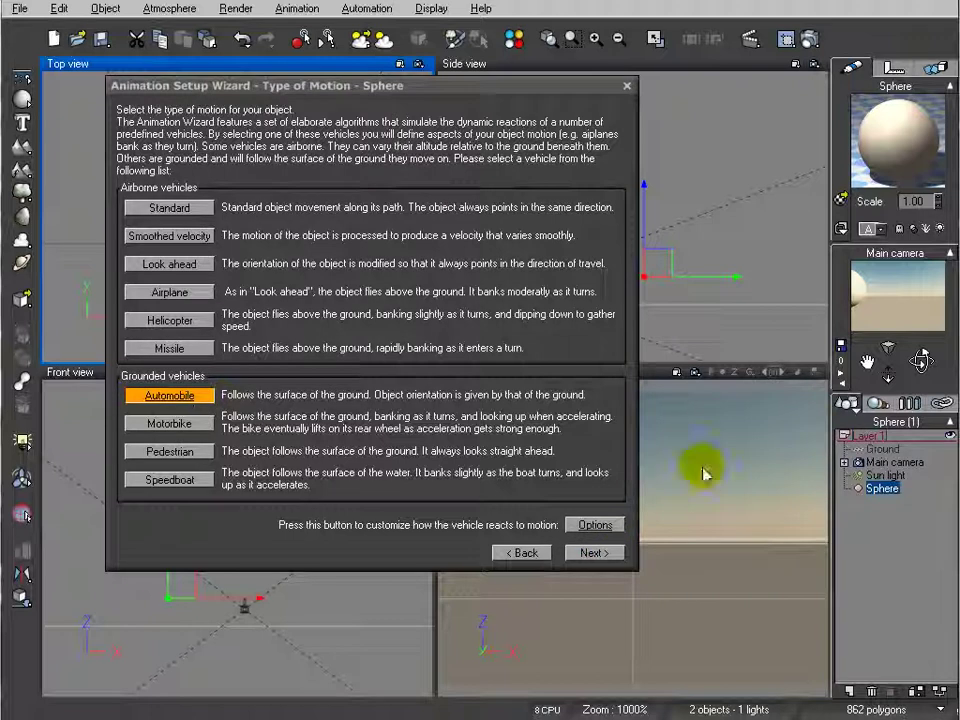
Examine the motion options of the Automobile type, including sensitivity, anticipation and pitch settings, and cancel without changes.
click(594, 525)
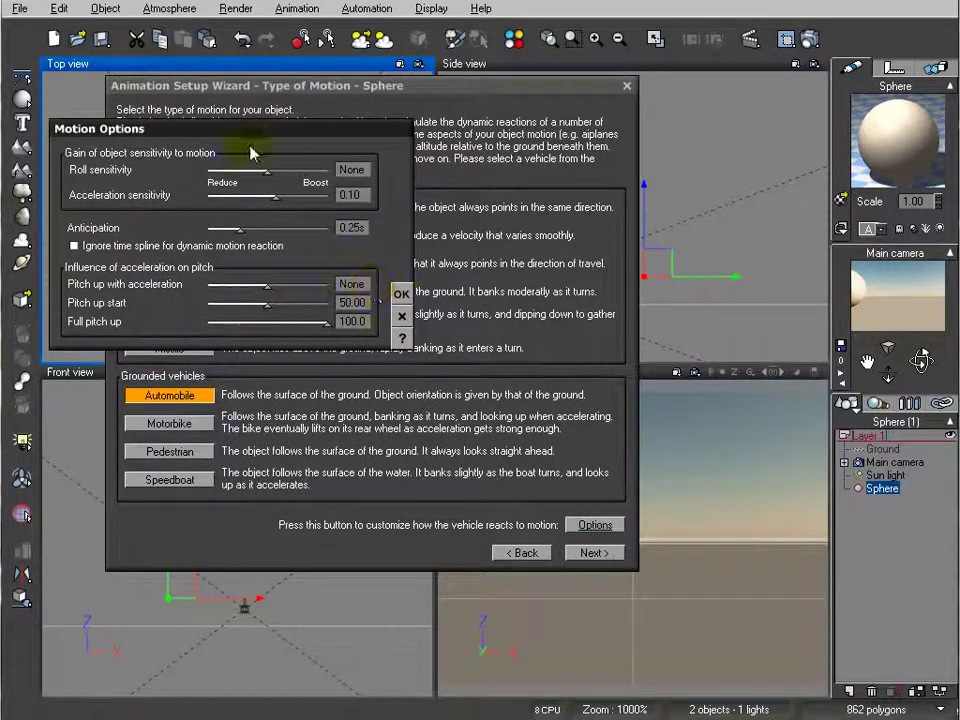
drag(197, 129, 377, 137)
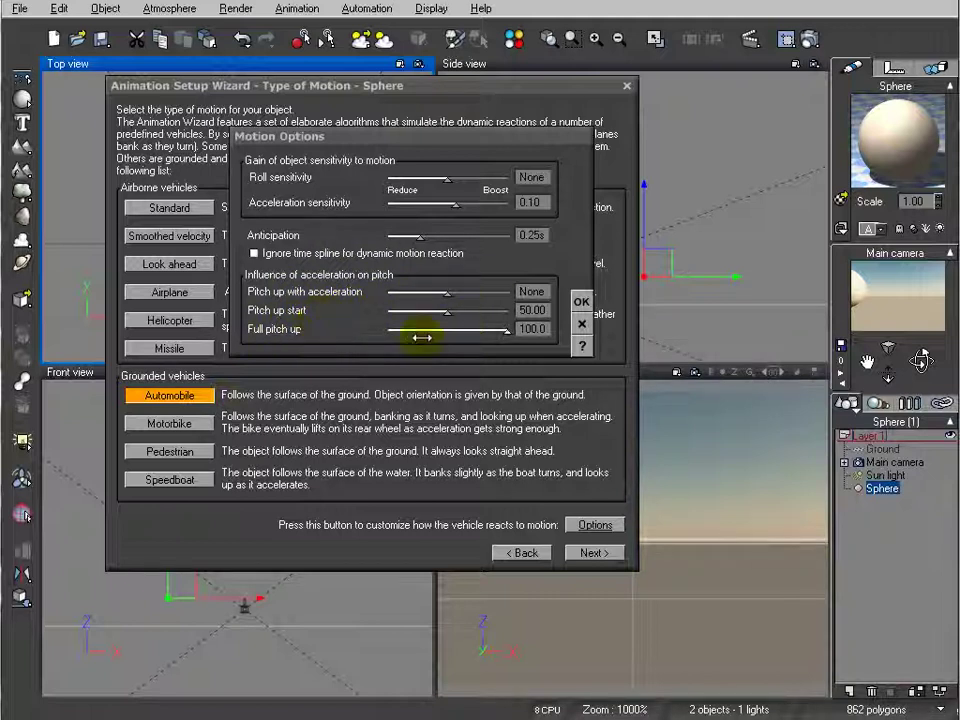
click(581, 321)
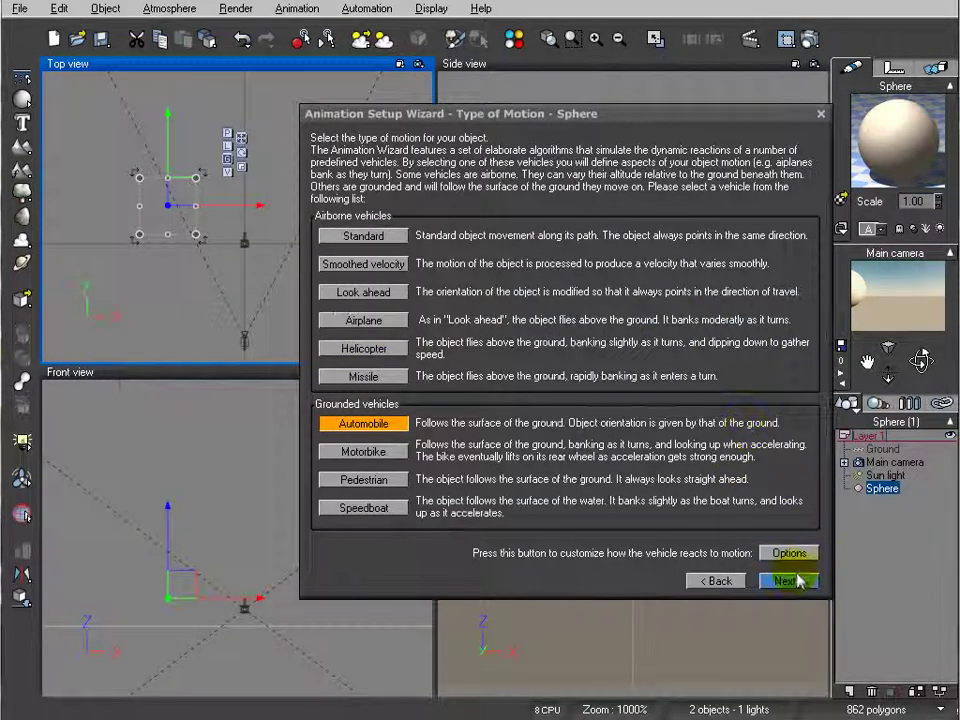
Set the sphere animation's speed mode to Ease in - ease out and continue to the advanced effects.
click(787, 581)
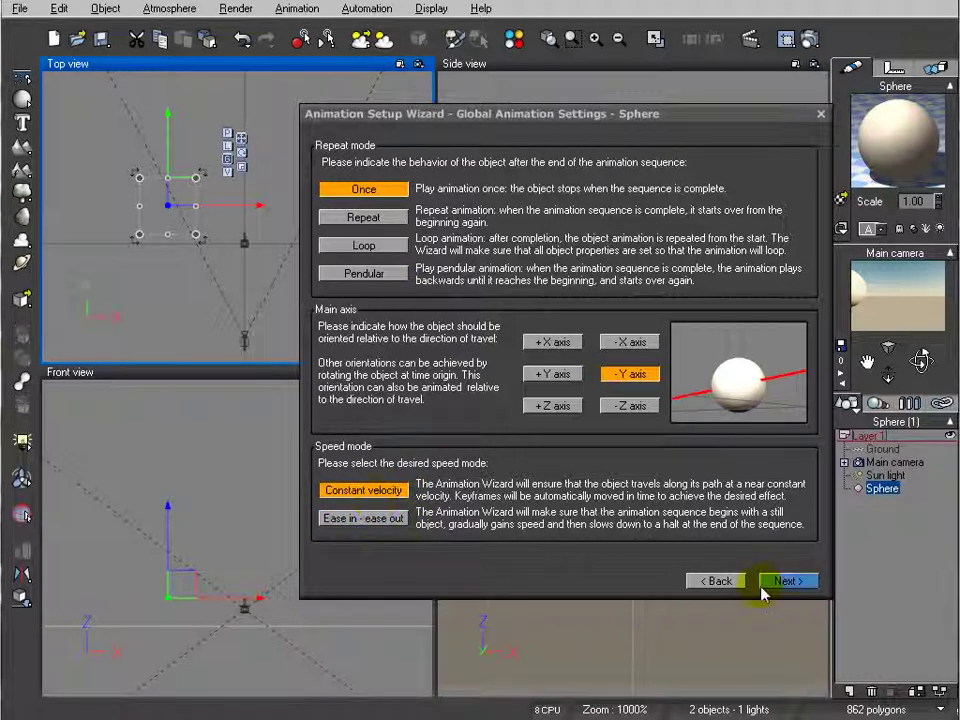
click(380, 519)
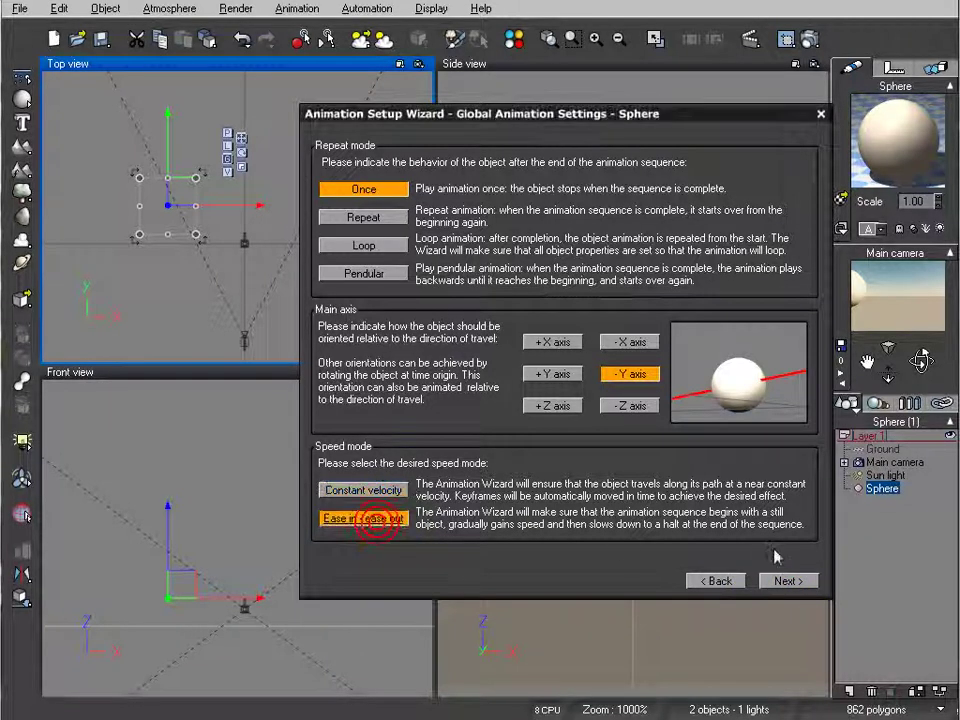
click(788, 581)
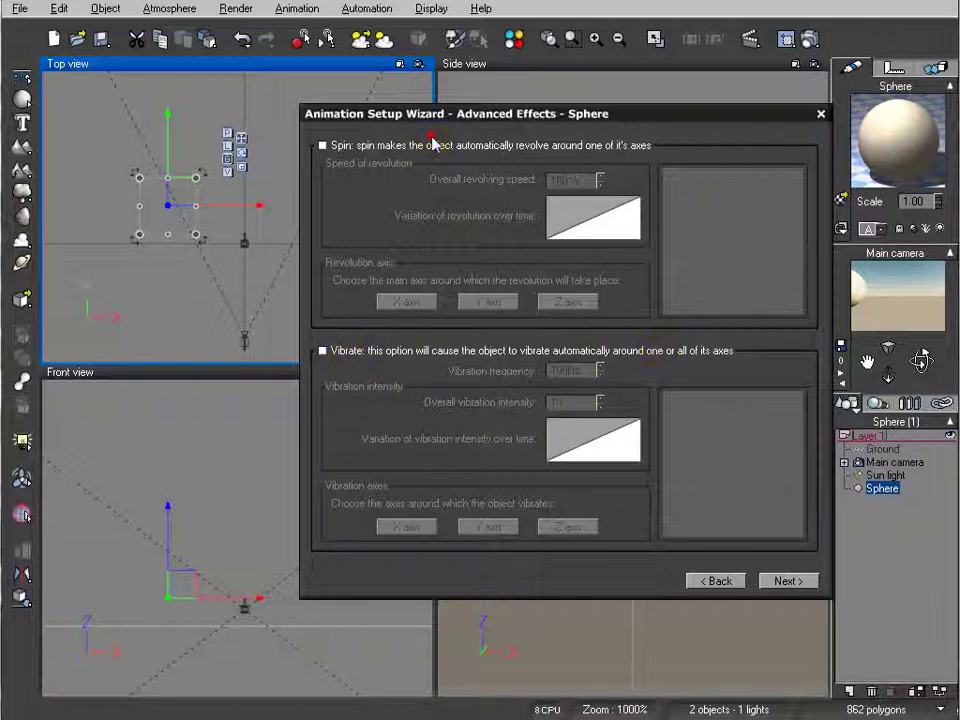
Enable the Spin effect with an overall revolving speed of 720°/s around the Y axis.
click(330, 146)
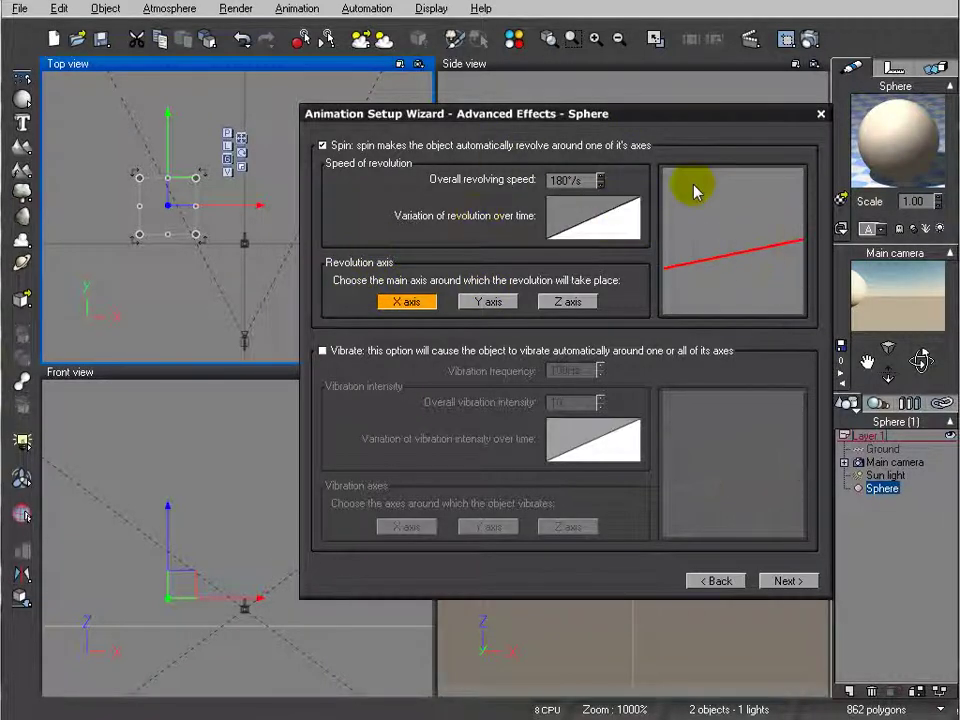
double_click(566, 182)
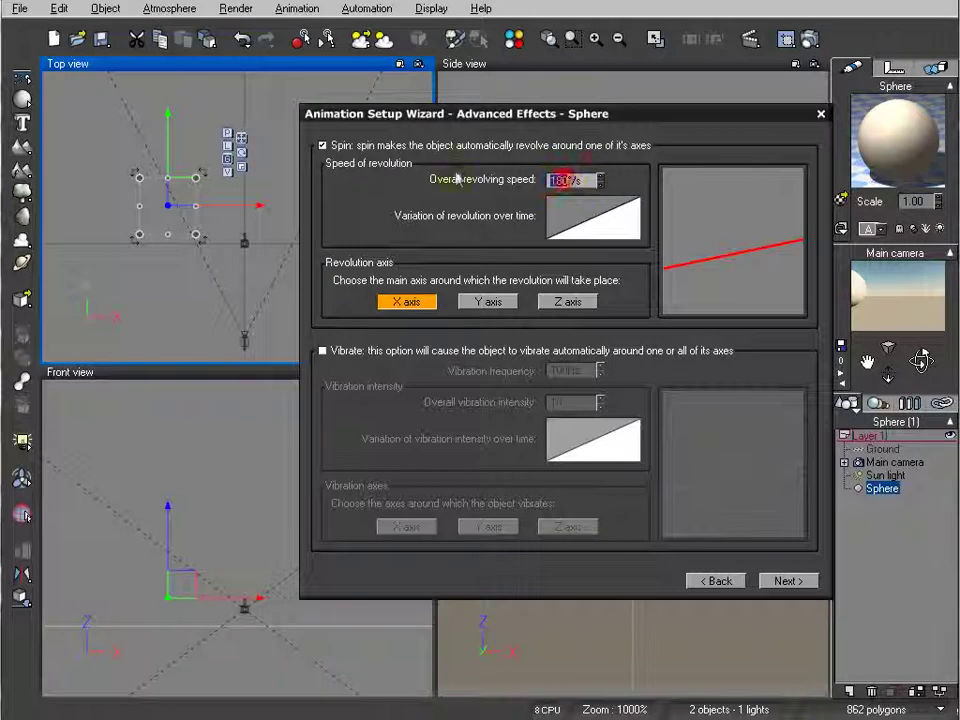
text(360)
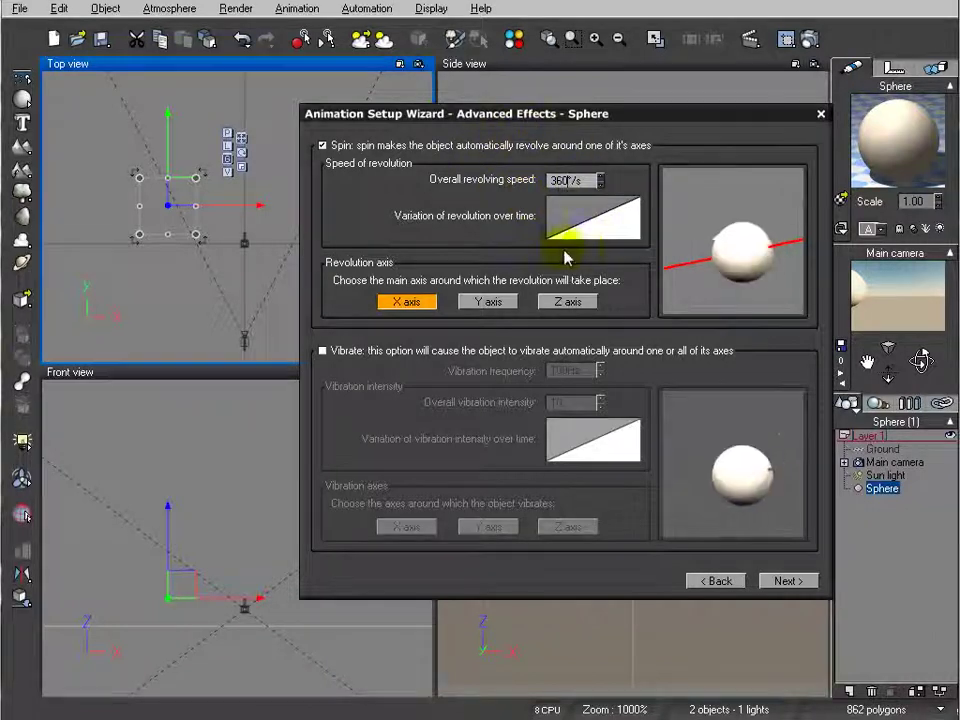
double_click(560, 180)
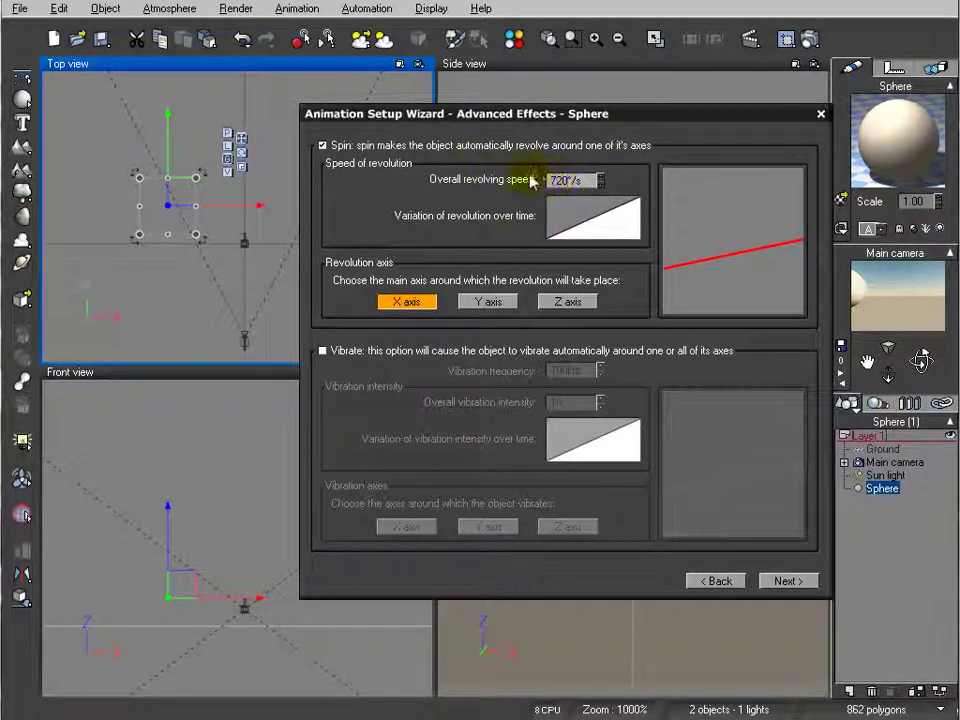
click(566, 181)
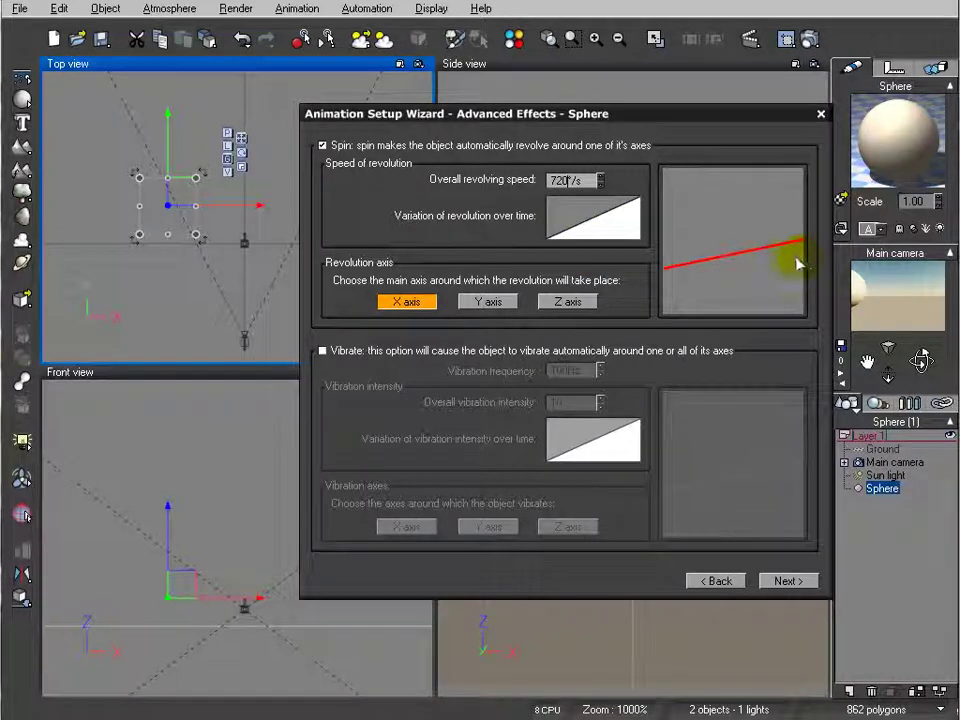
click(488, 301)
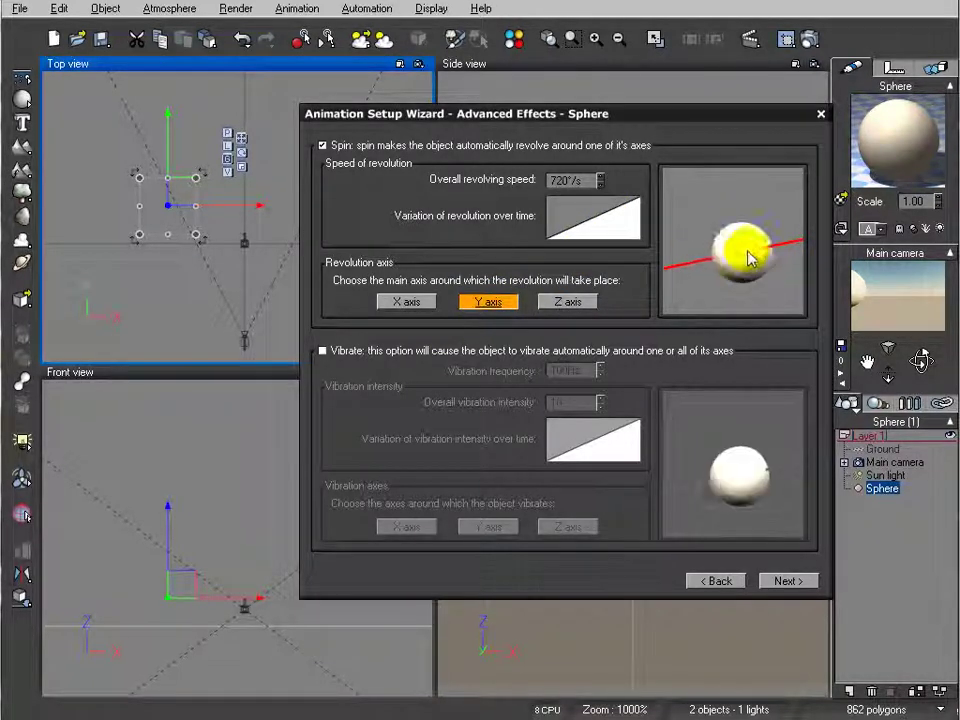
Enable the Vibrate effect with a vibration frequency of 50 Hz and an overall vibration intensity of 200.
click(352, 355)
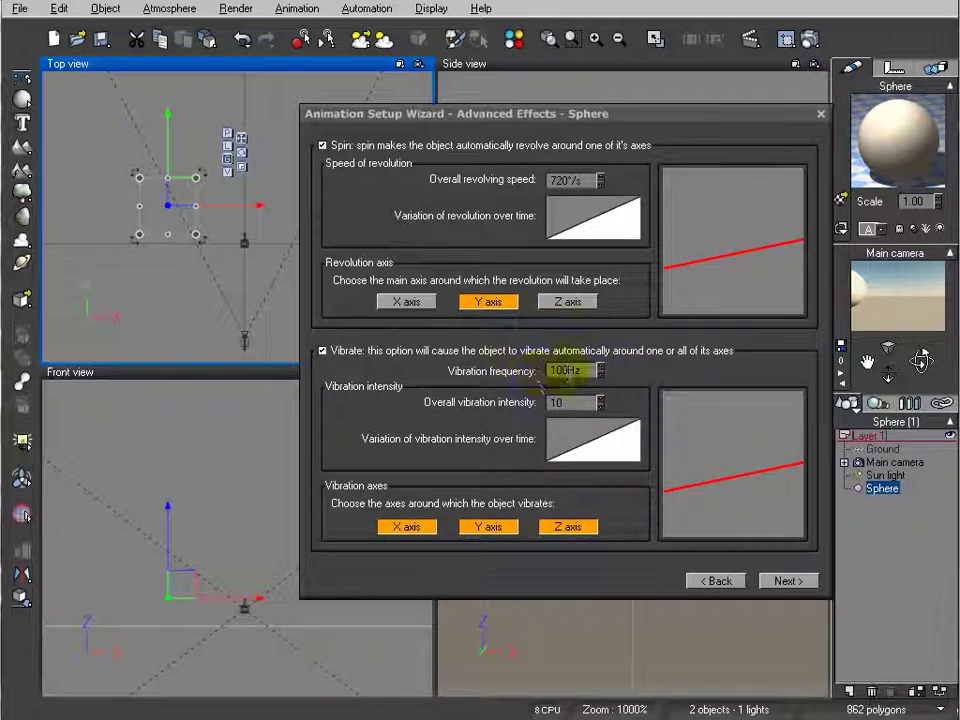
click(563, 370)
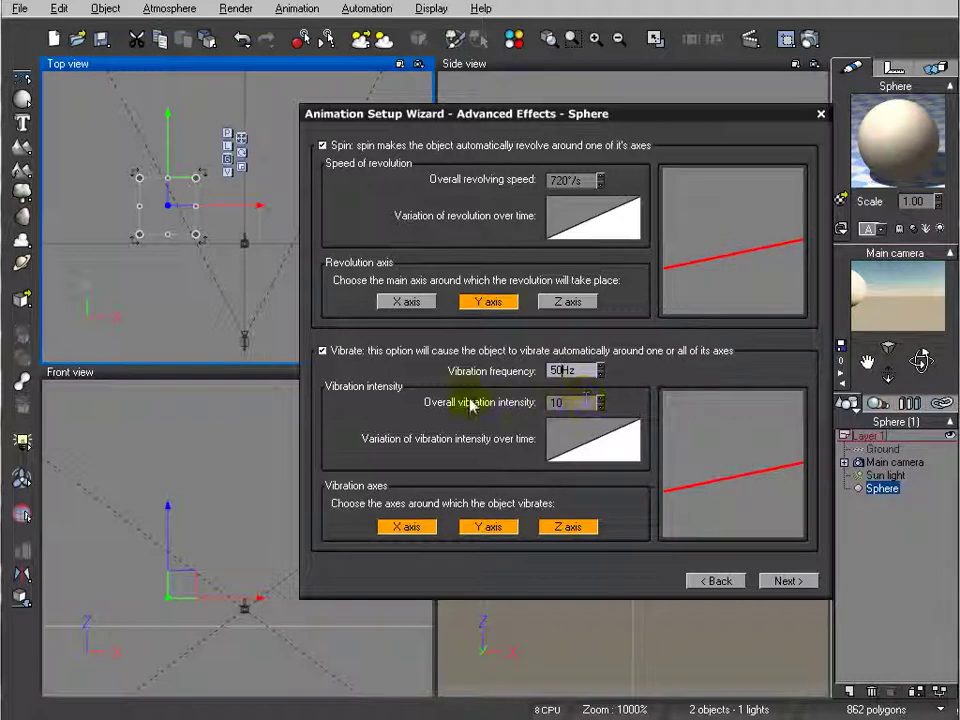
double_click(577, 403)
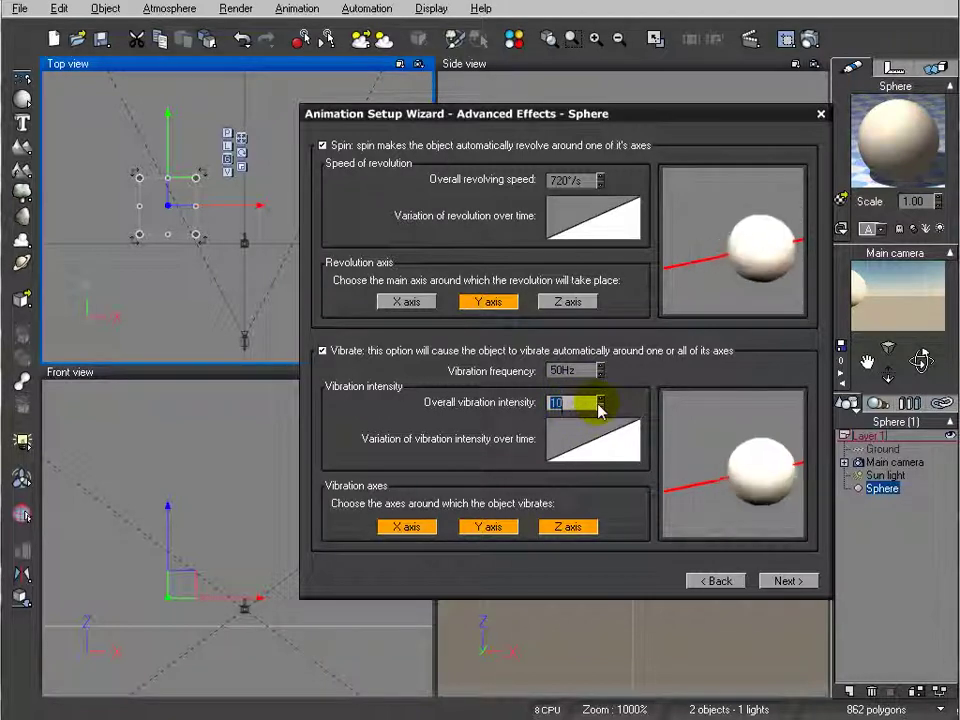
text(200)
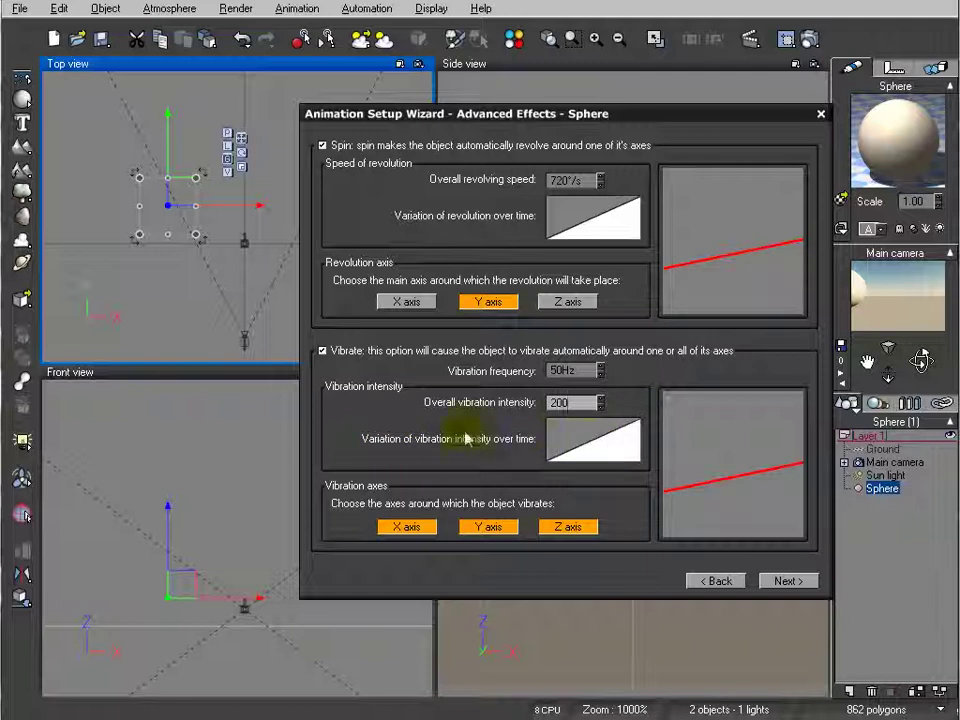
Open the vibration intensity variation filter and add two keypoints that keep the curve low before a steep rise near the end.
right_click(572, 444)
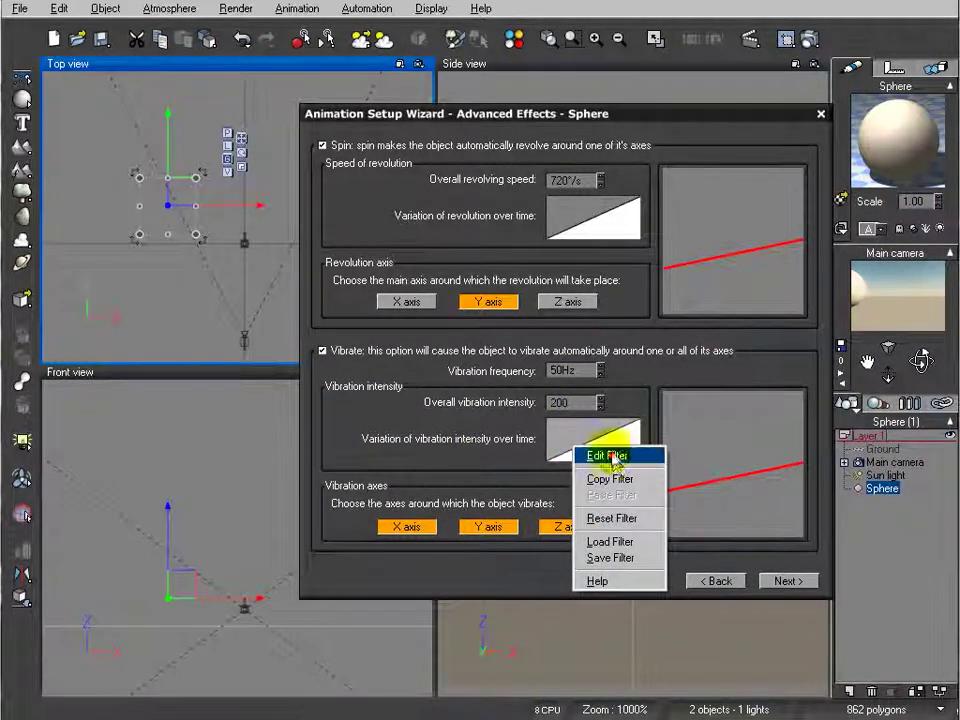
click(615, 455)
drag(367, 52, 326, 54)
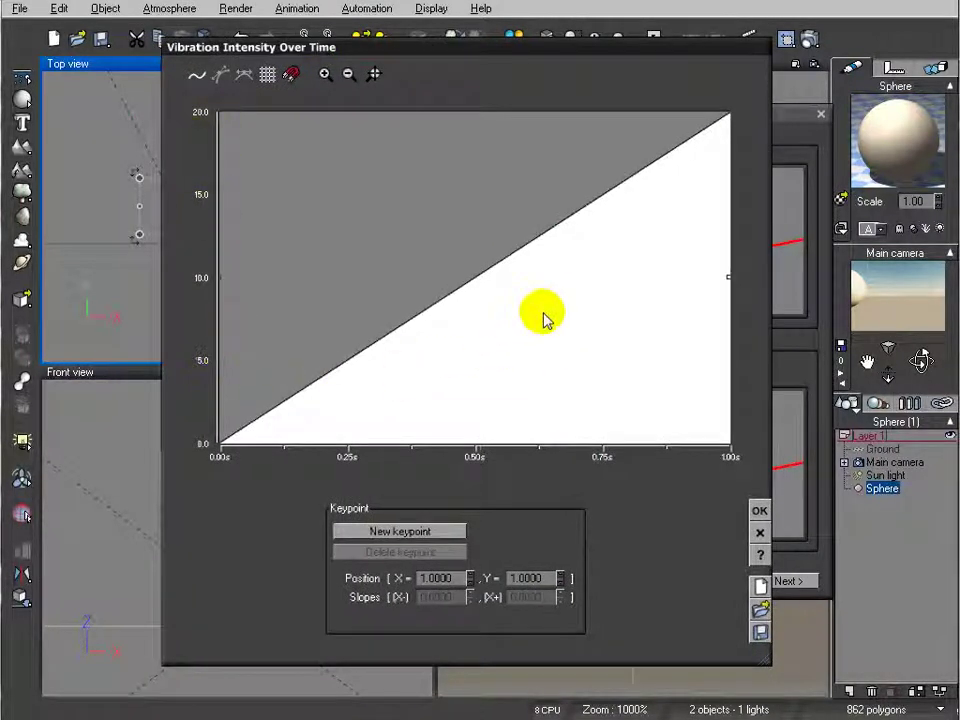
click(452, 292)
drag(454, 296, 568, 264)
drag(220, 278, 482, 386)
drag(733, 282, 729, 132)
drag(571, 264, 622, 354)
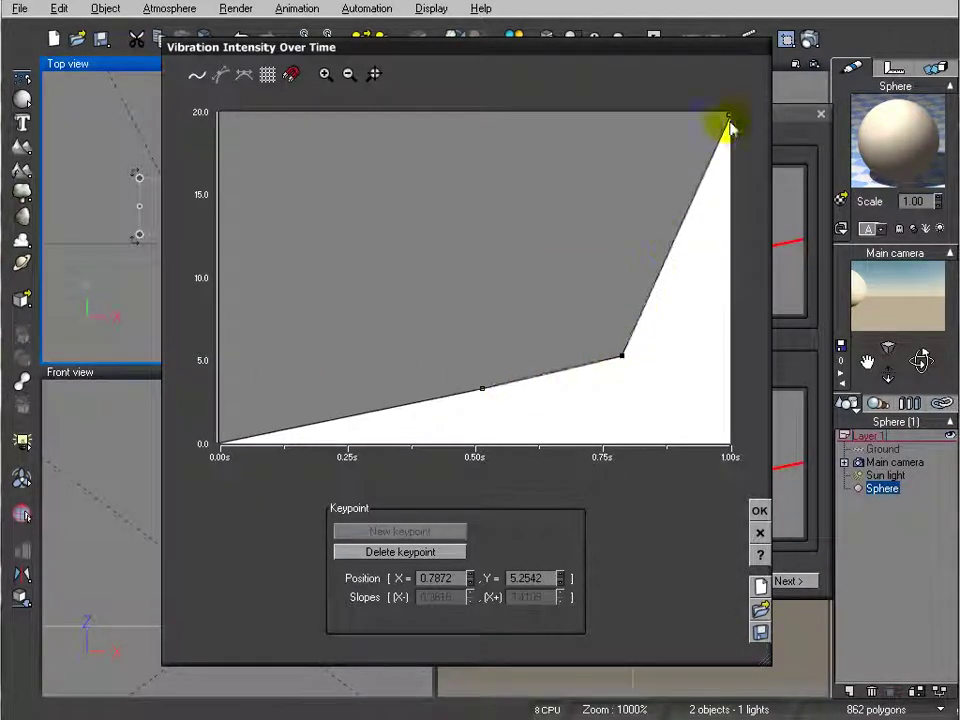
Fine-tune the curve's two middle keypoints to about X 0.57, Y 1.81 and X 0.83, Y 5.25, and accept the filter.
drag(482, 388, 488, 414)
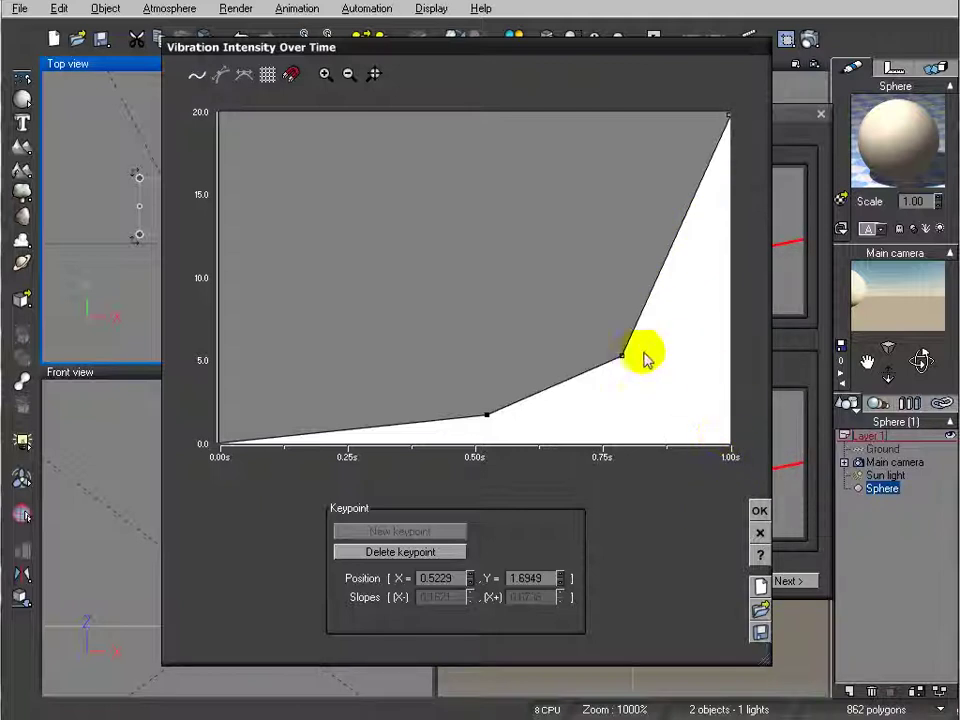
drag(621, 354, 644, 355)
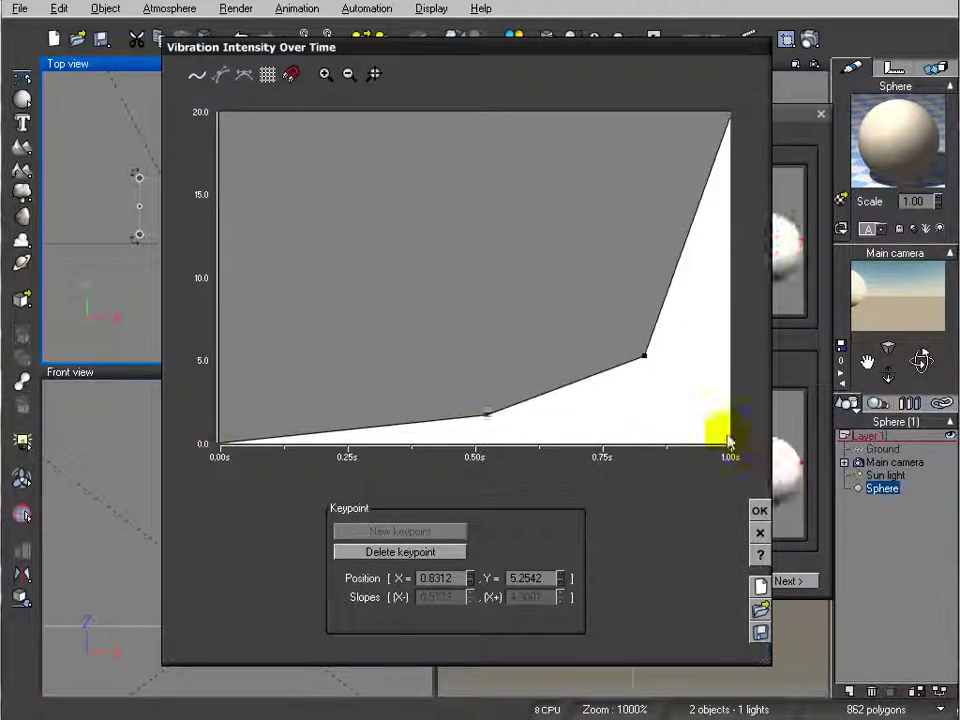
click(487, 414)
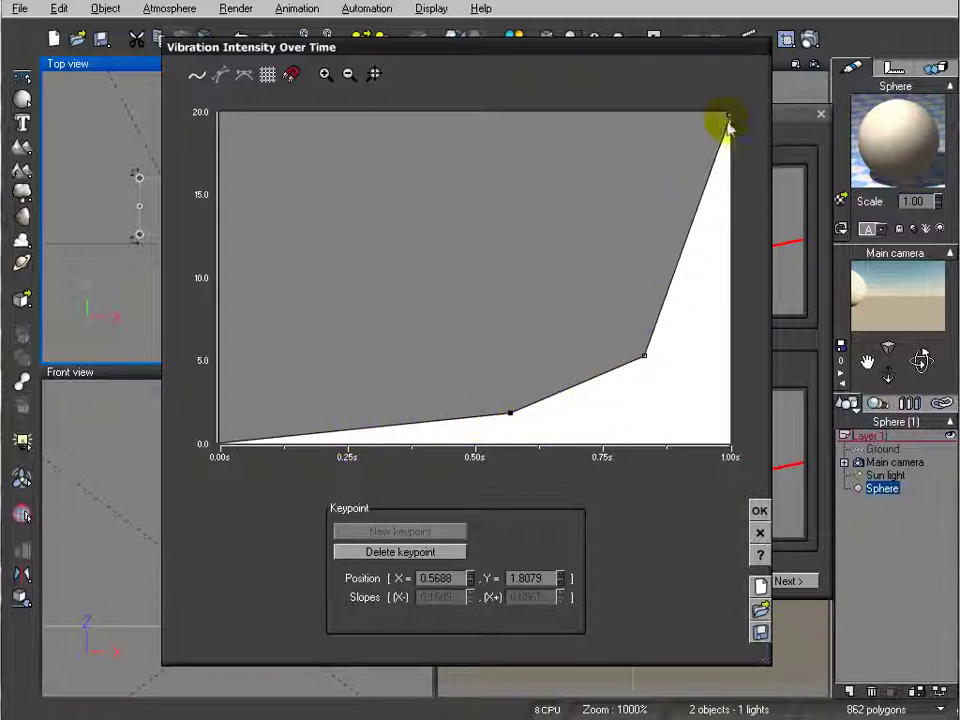
click(757, 513)
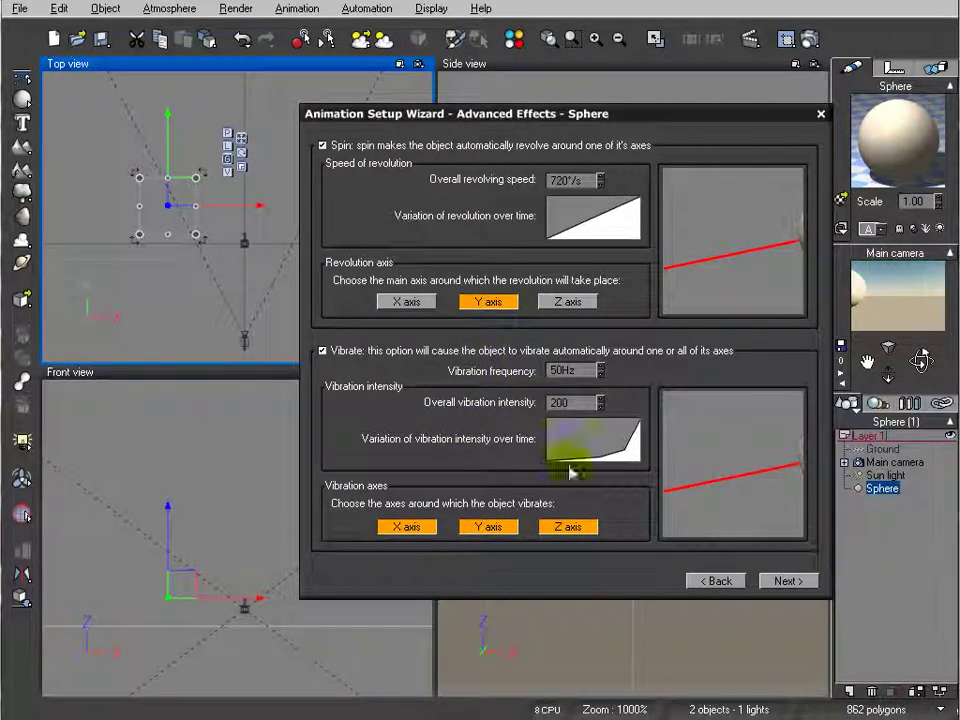
Continue to the object path and add four waypoints that lead the sphere across the camera's view in an arch.
click(797, 582)
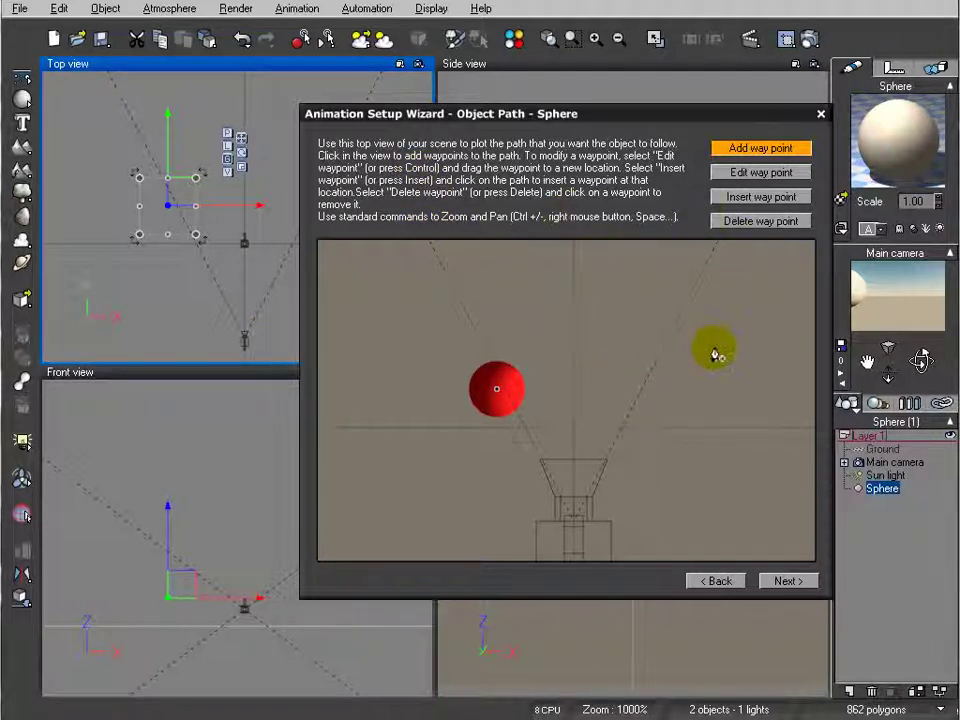
scroll(529, 388, up, 1)
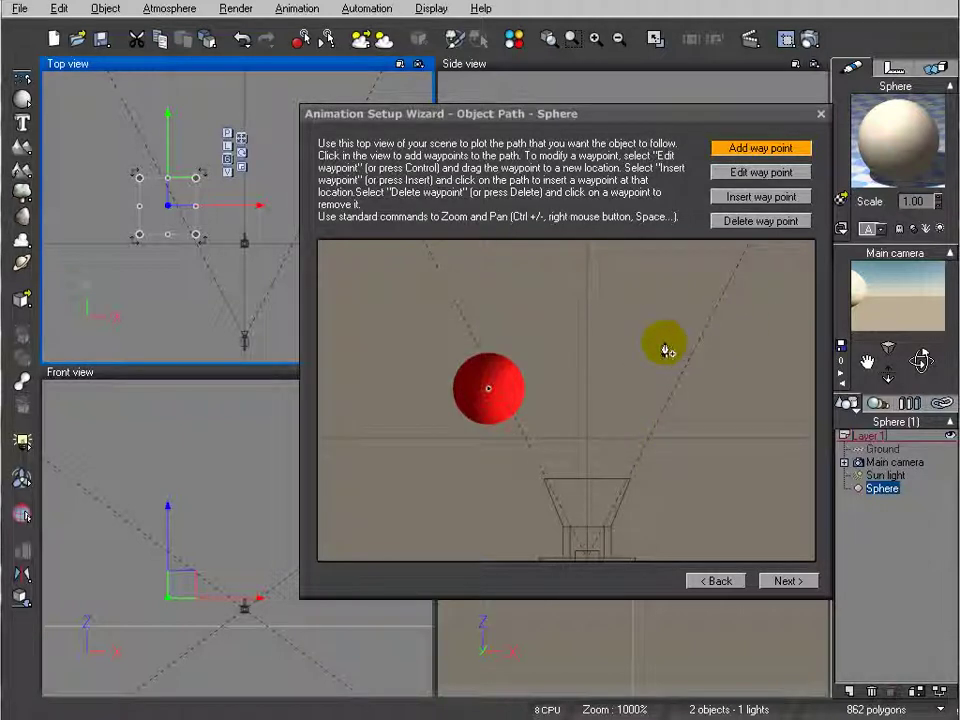
ctrl+right_drag(664, 343, 688, 409)
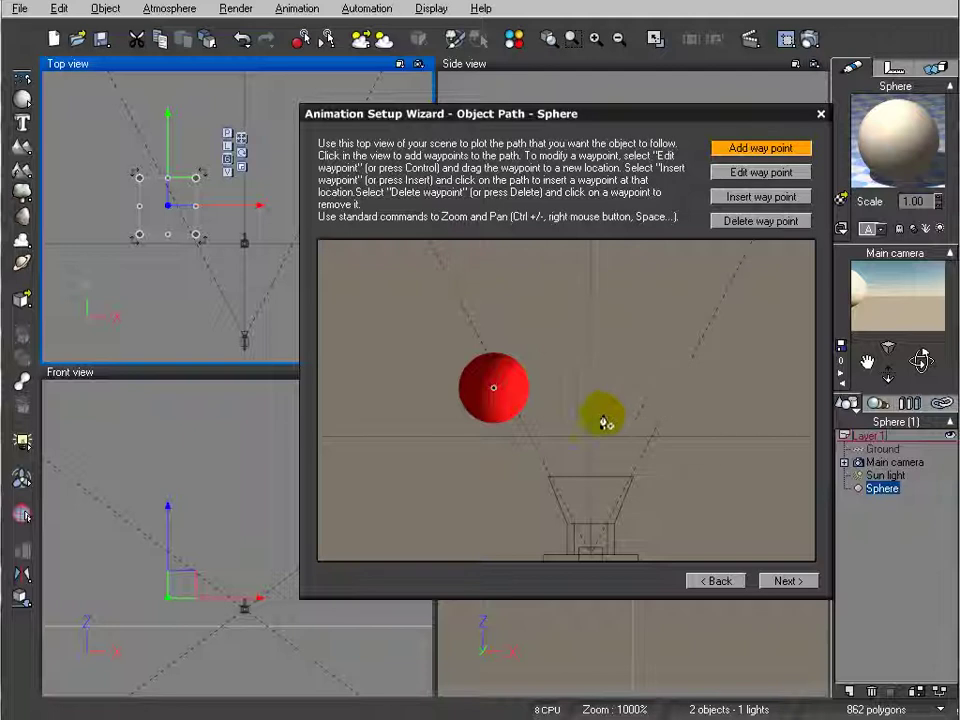
click(607, 296)
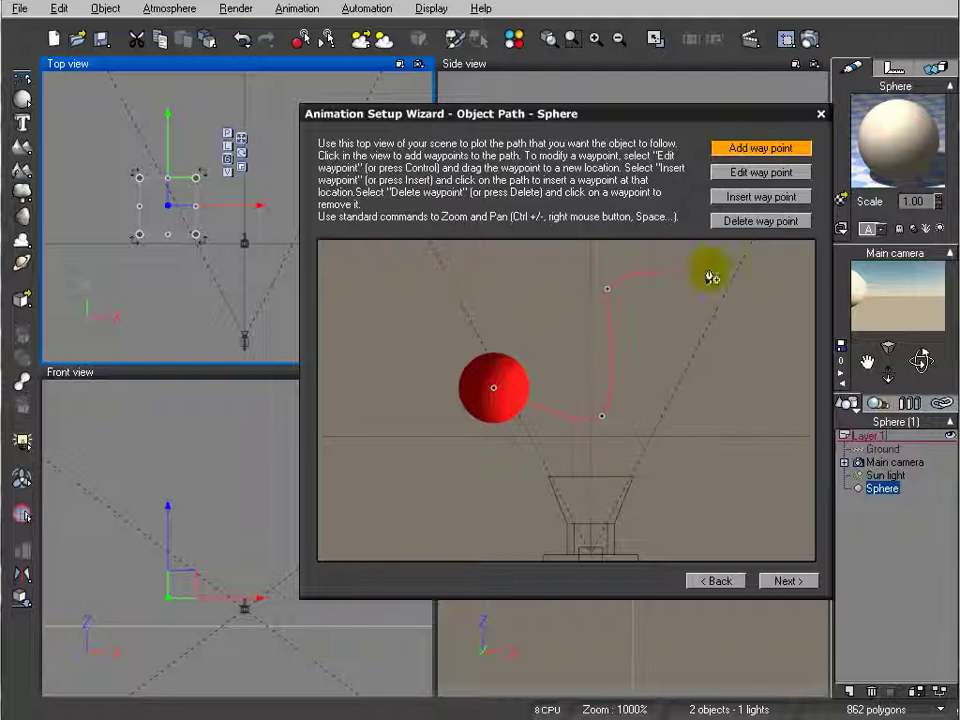
click(766, 388)
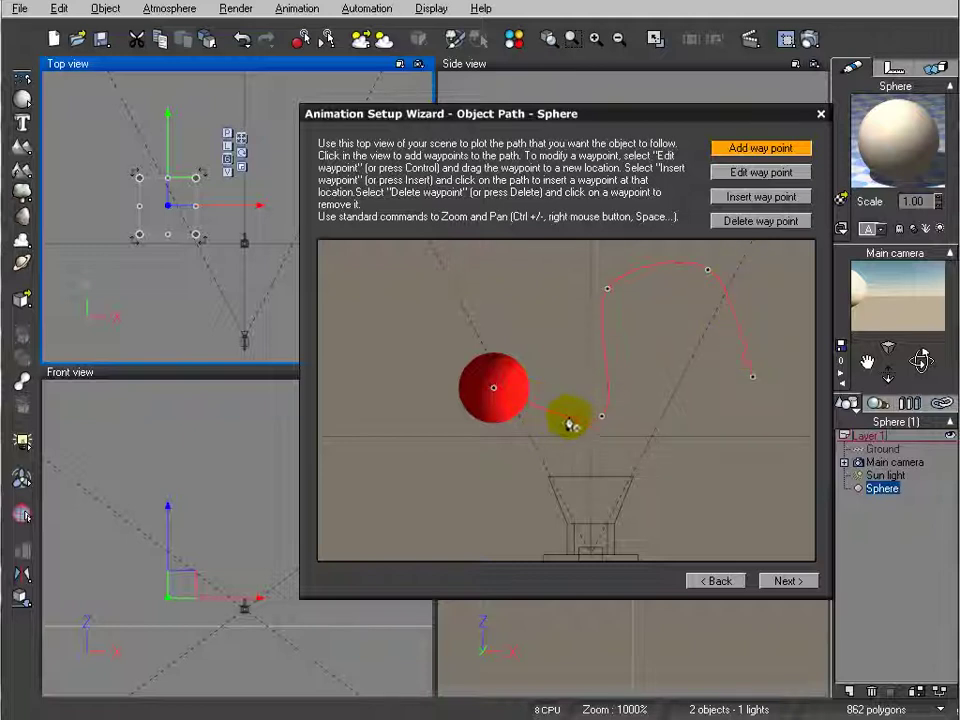
click(604, 421)
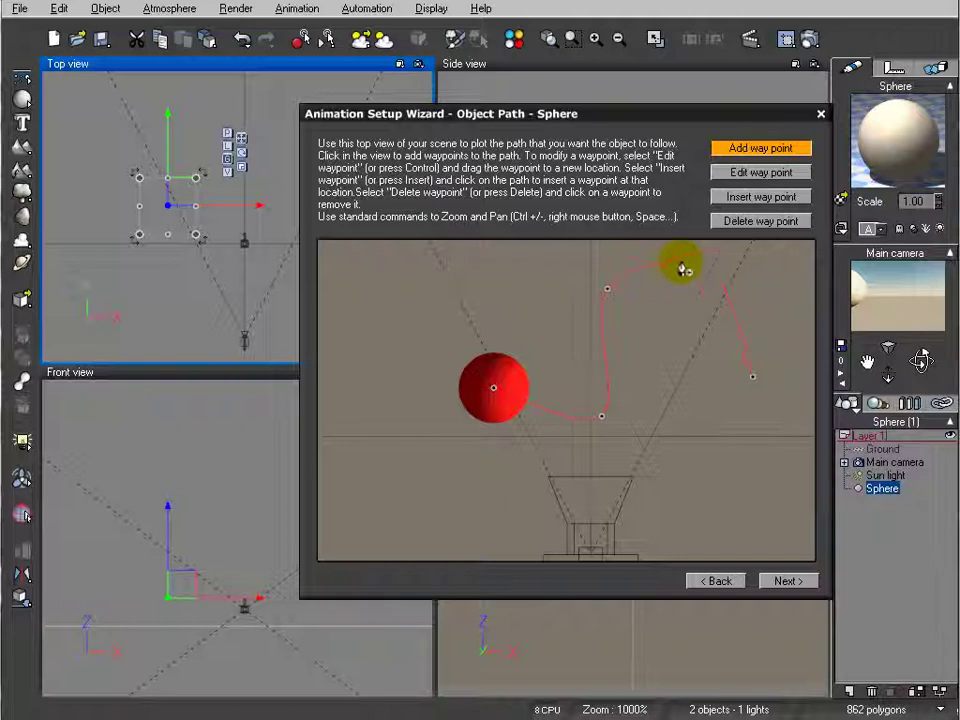
drag(738, 341, 752, 376)
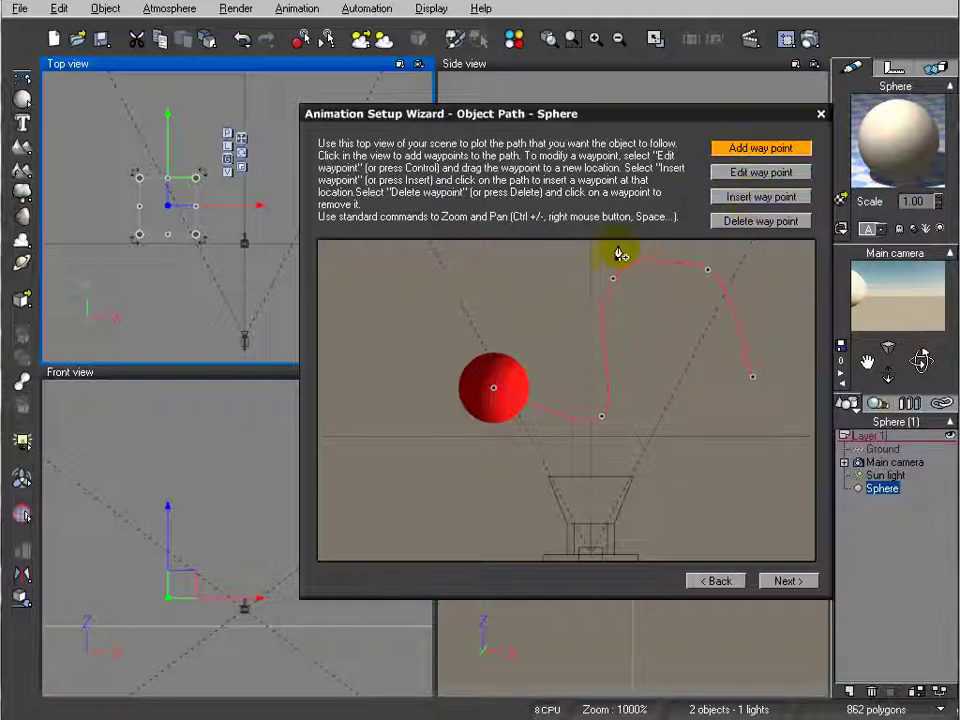
Edit the path by moving the first two waypoints after the sphere closer to it and slightly adjusting the third.
click(770, 178)
drag(707, 270, 719, 275)
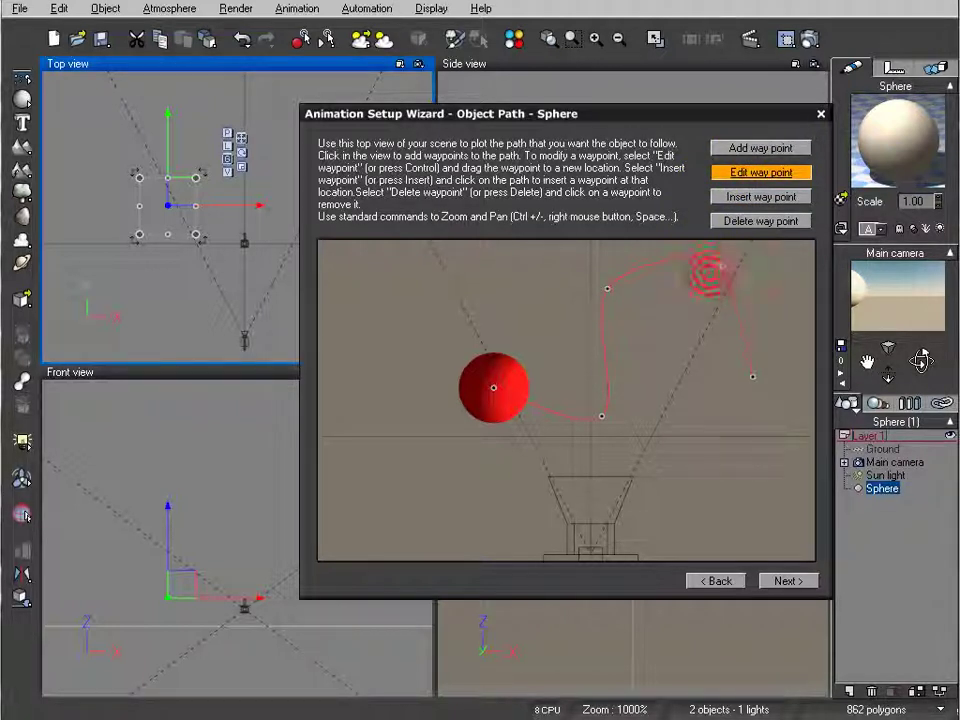
drag(731, 260, 709, 271)
drag(607, 289, 571, 302)
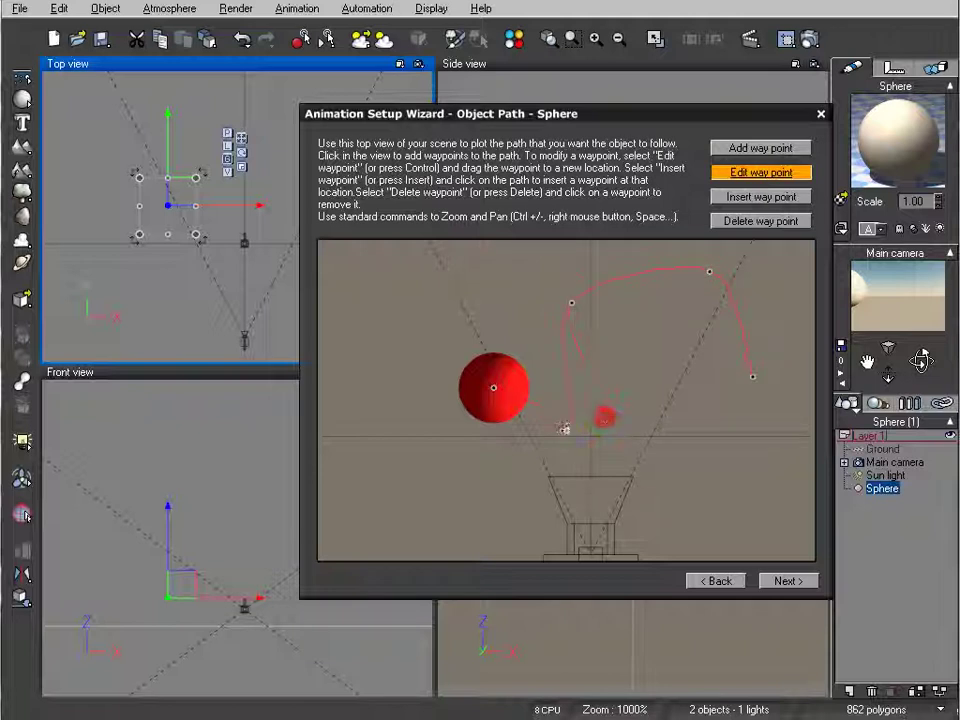
drag(583, 448, 582, 444)
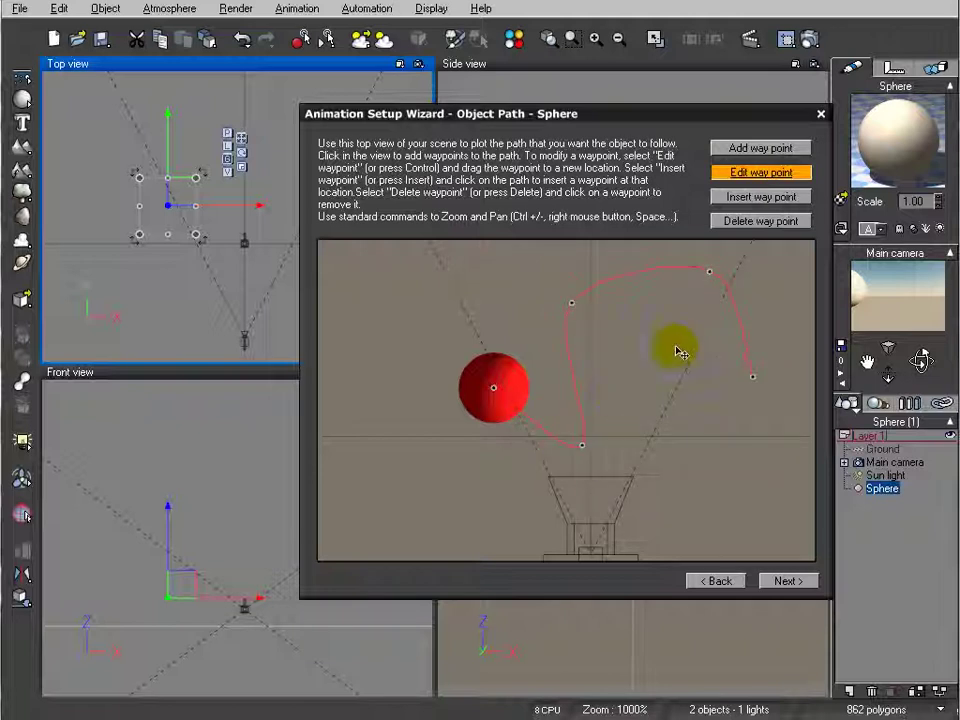
Insert a waypoint on the upper stretch of the path between the second and third waypoints, and delete it again.
click(760, 196)
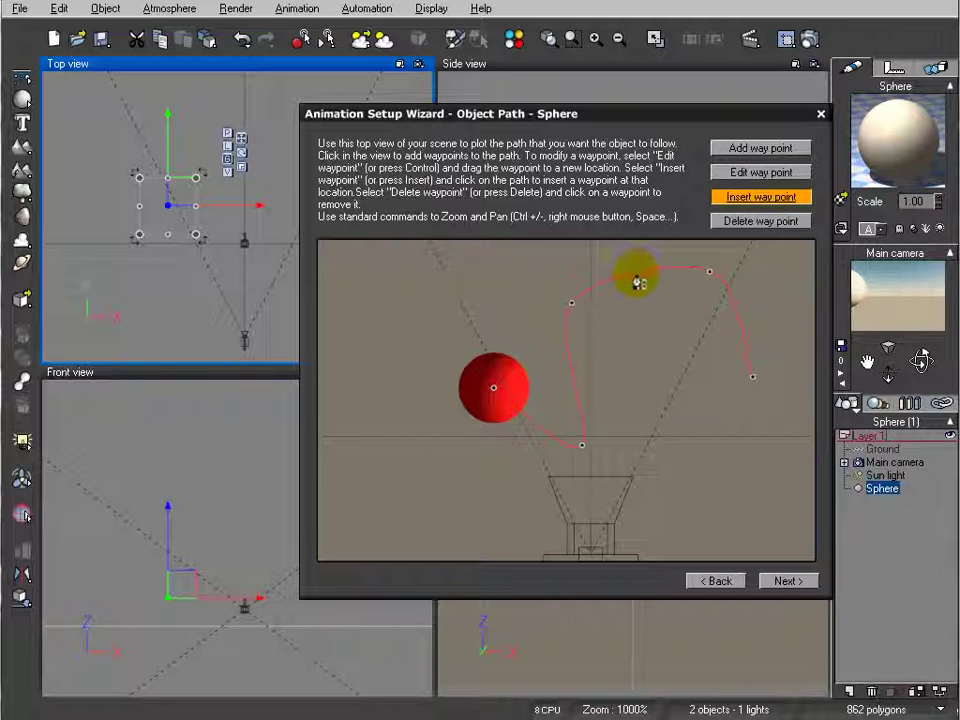
click(777, 222)
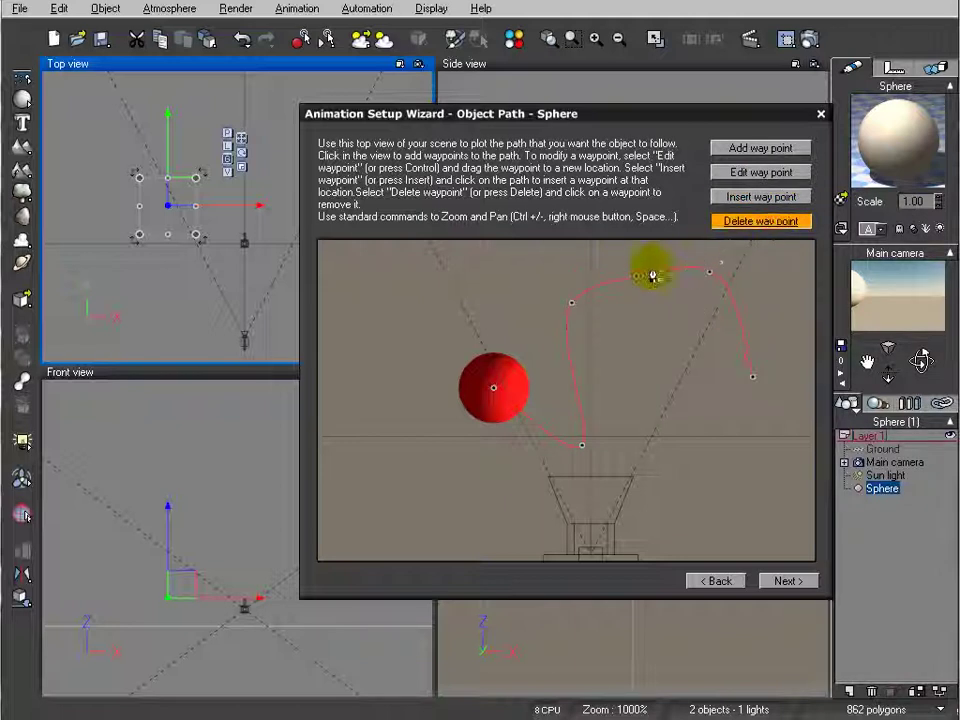
click(634, 268)
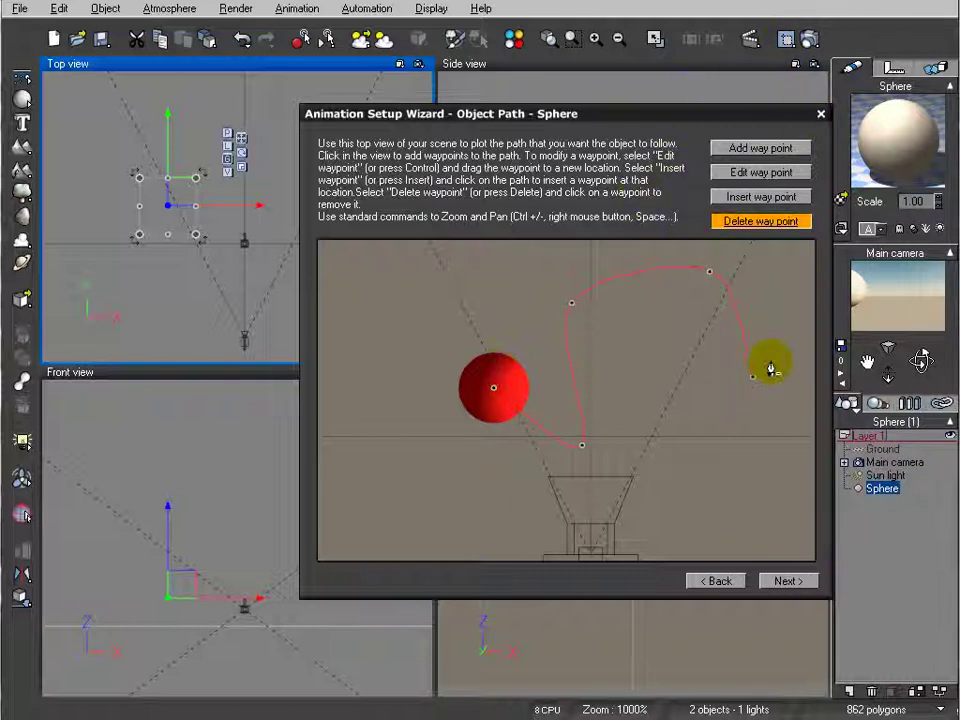
Accept the object path and the 4.00 s animation duration, view the wireframe preview, and finish the wizard.
click(785, 583)
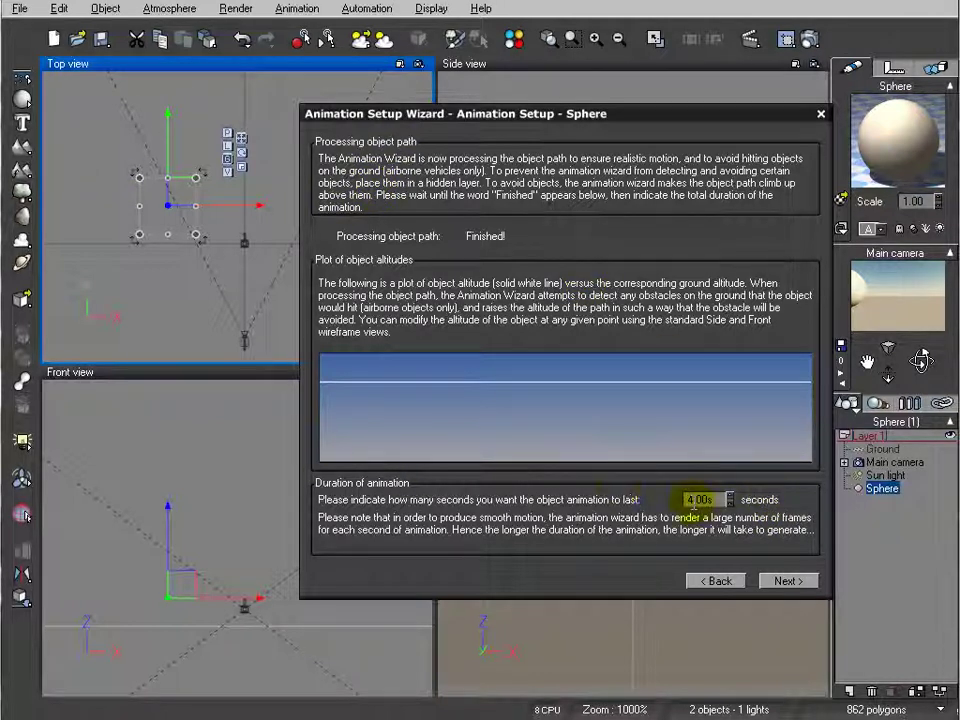
double_click(720, 499)
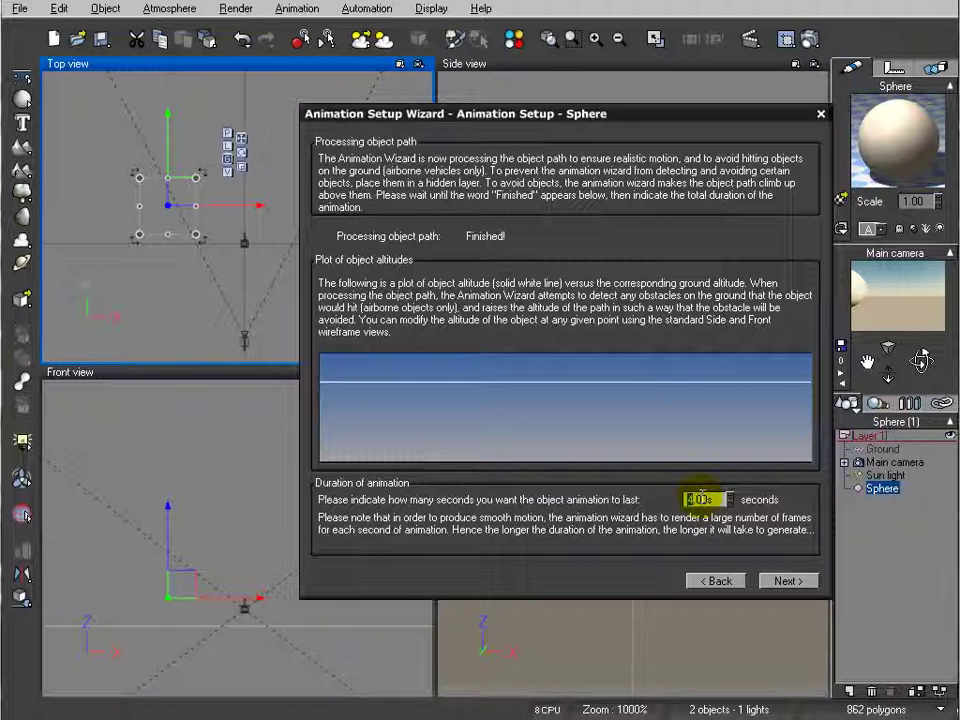
click(783, 581)
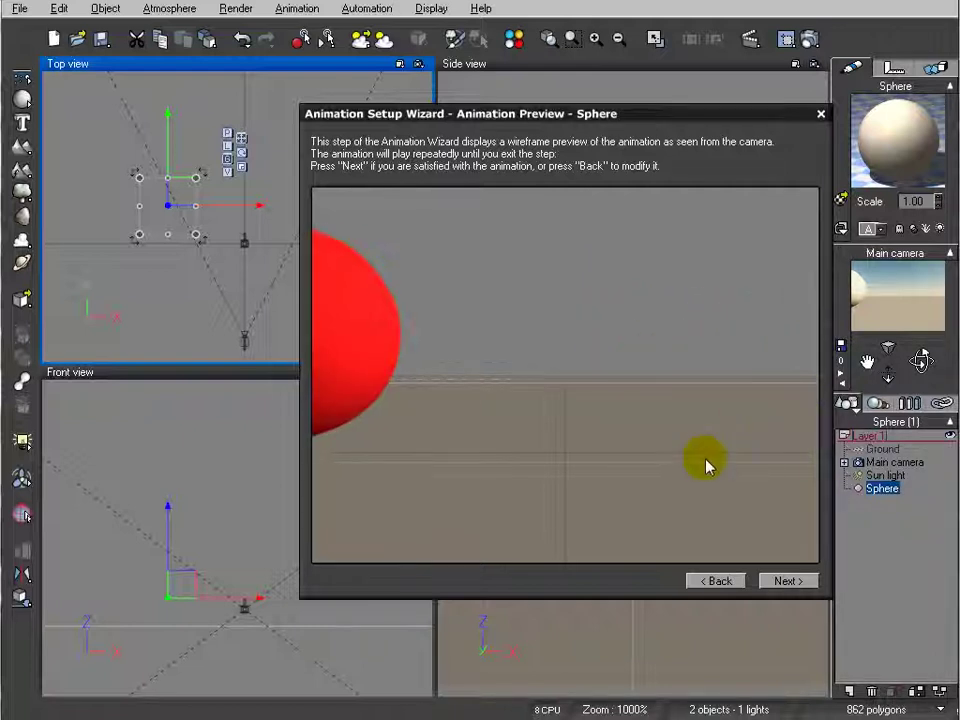
click(797, 582)
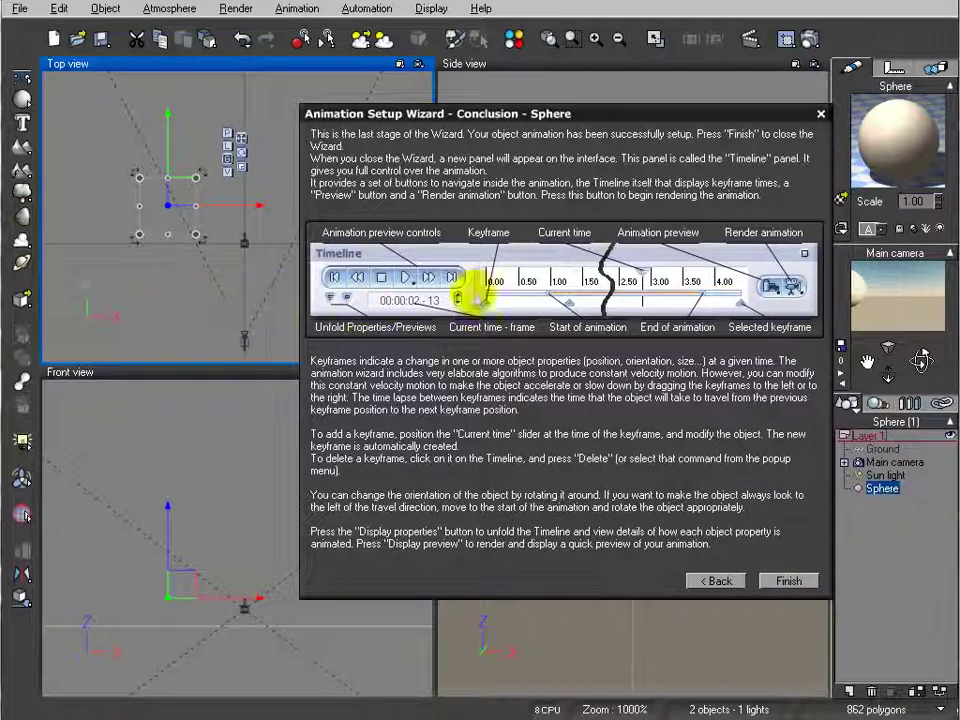
click(789, 581)
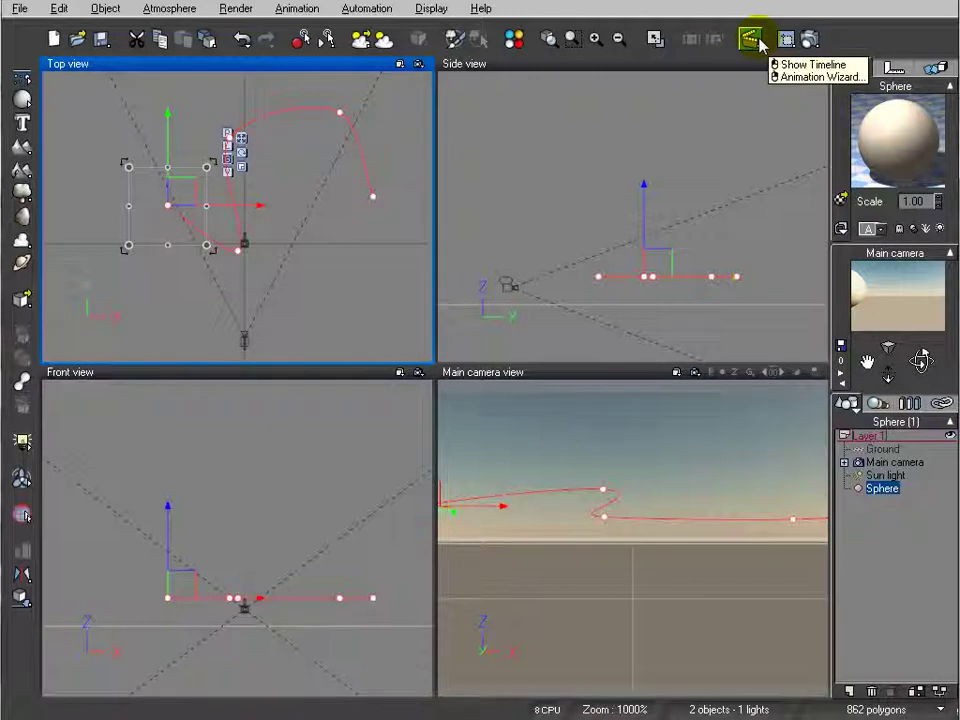
Show the timeline and scrub the sphere's animation to frame 70 and back to frame 44.
click(755, 40)
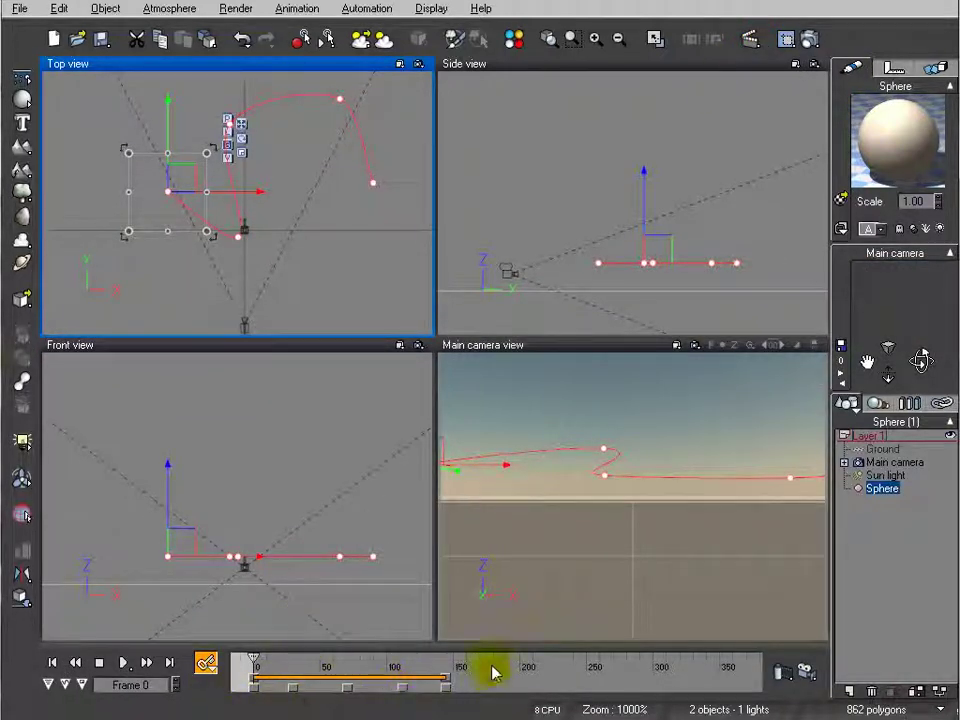
drag(255, 657, 347, 659)
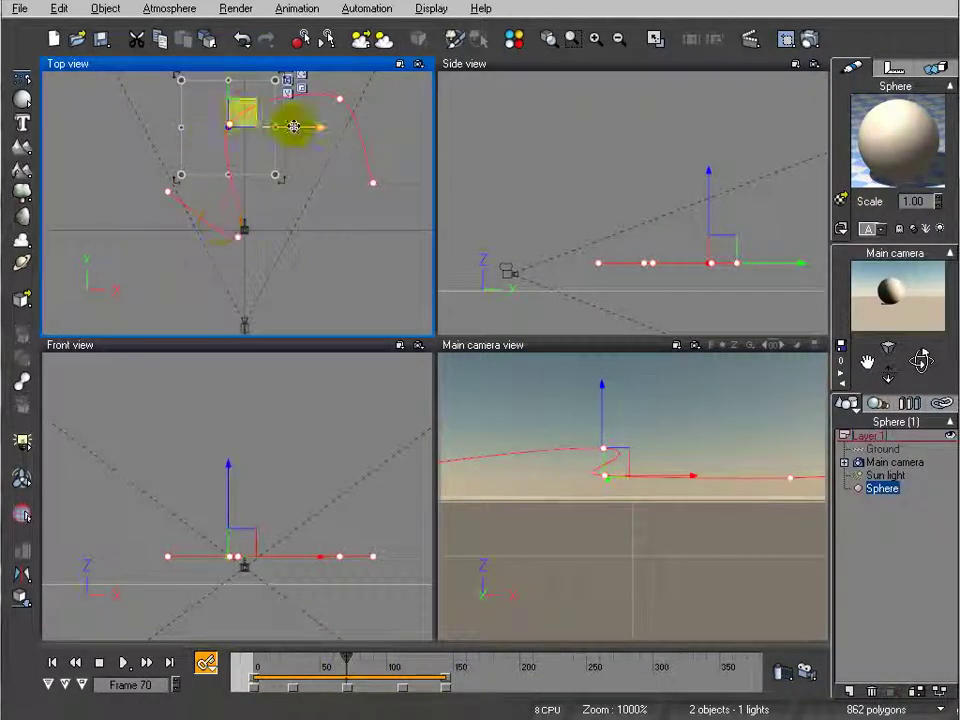
drag(347, 657, 312, 658)
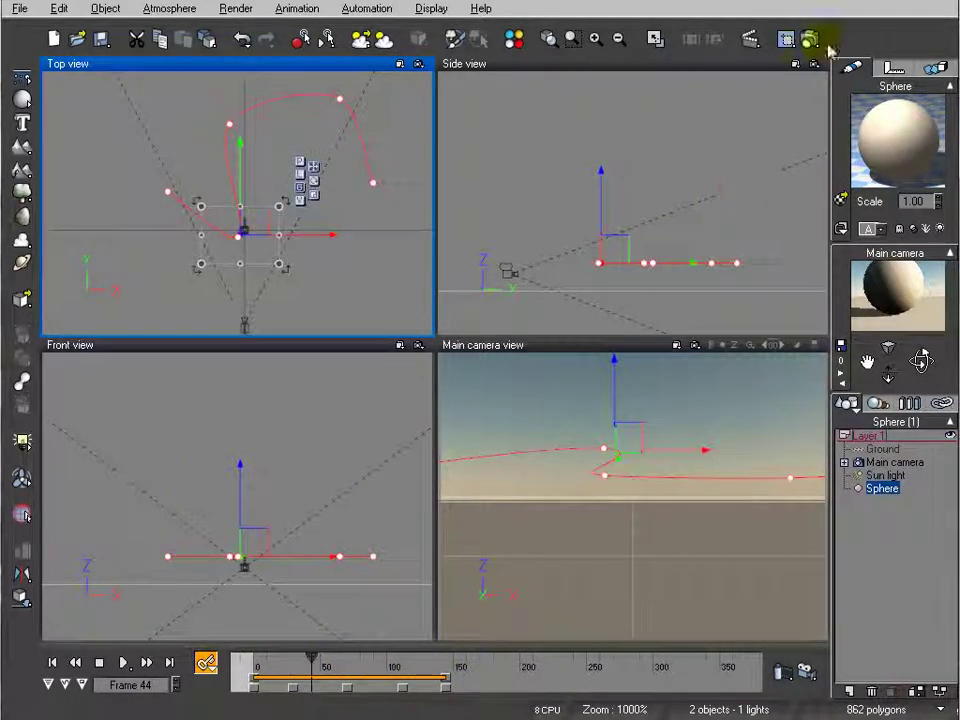
Start a new scene with the third atmosphere of the Physical collection, without saving the current scene.
click(51, 38)
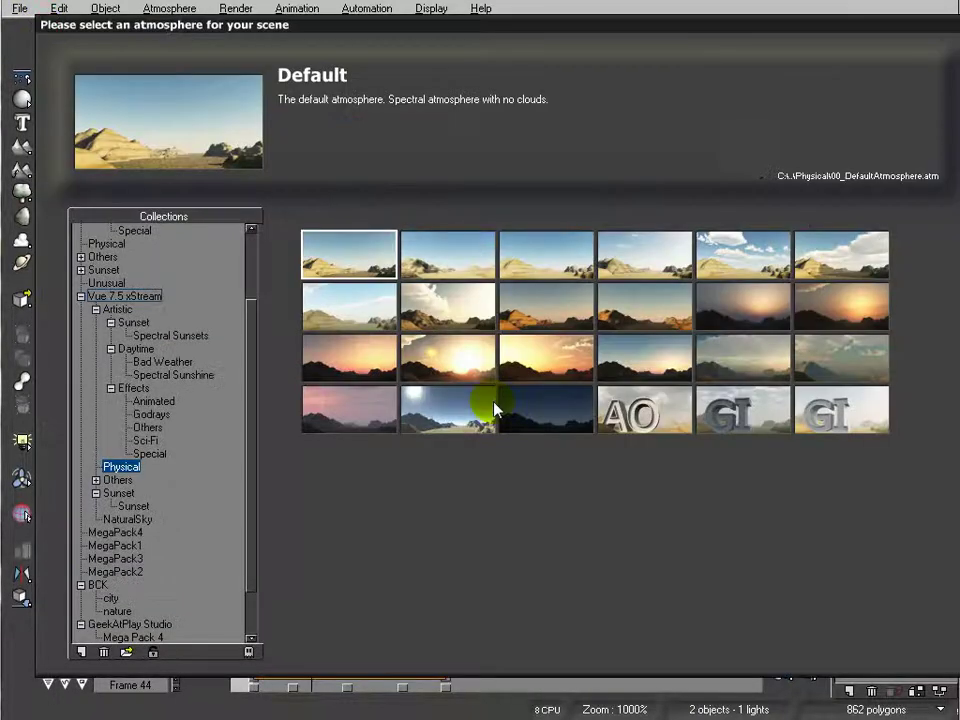
double_click(531, 267)
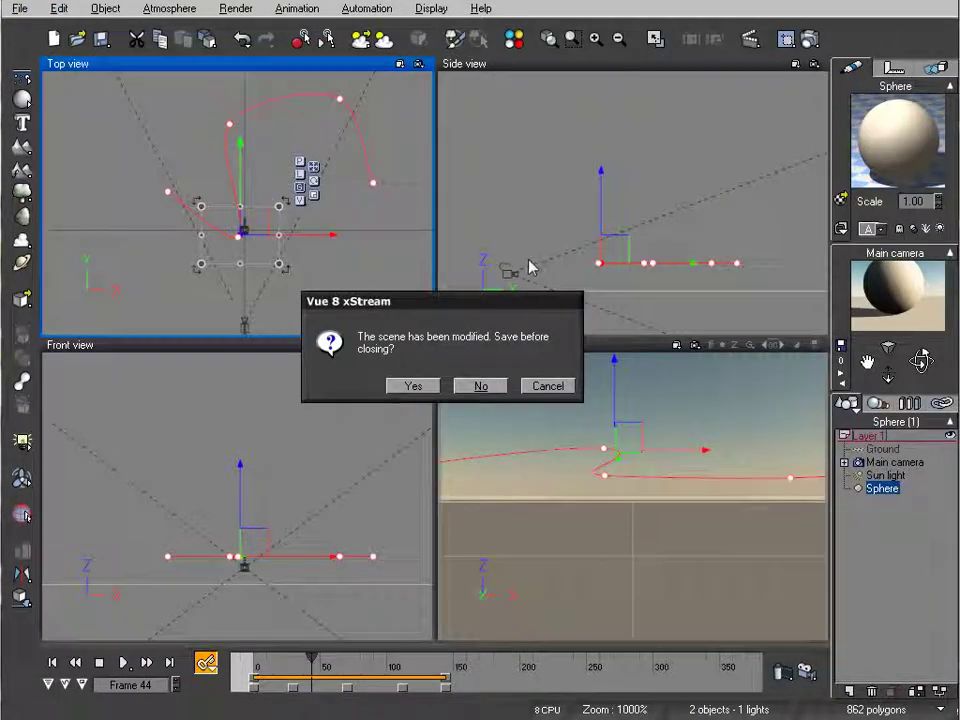
click(476, 385)
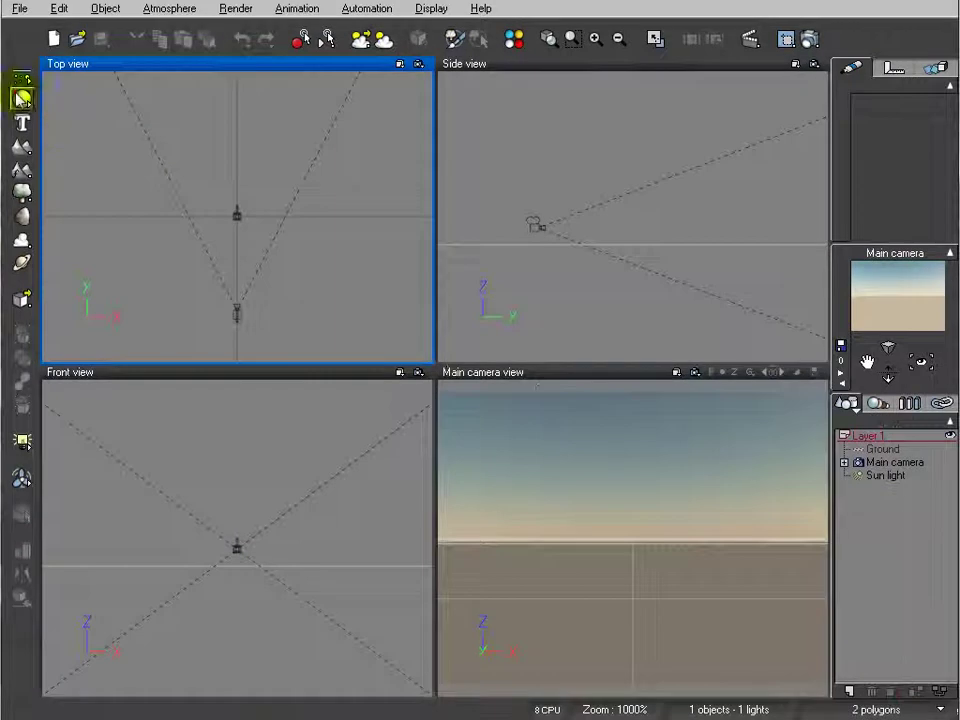
Add a sphere, move it along the negative X direction away from the scene's centre, and add a terrain.
click(22, 97)
drag(257, 197, 120, 174)
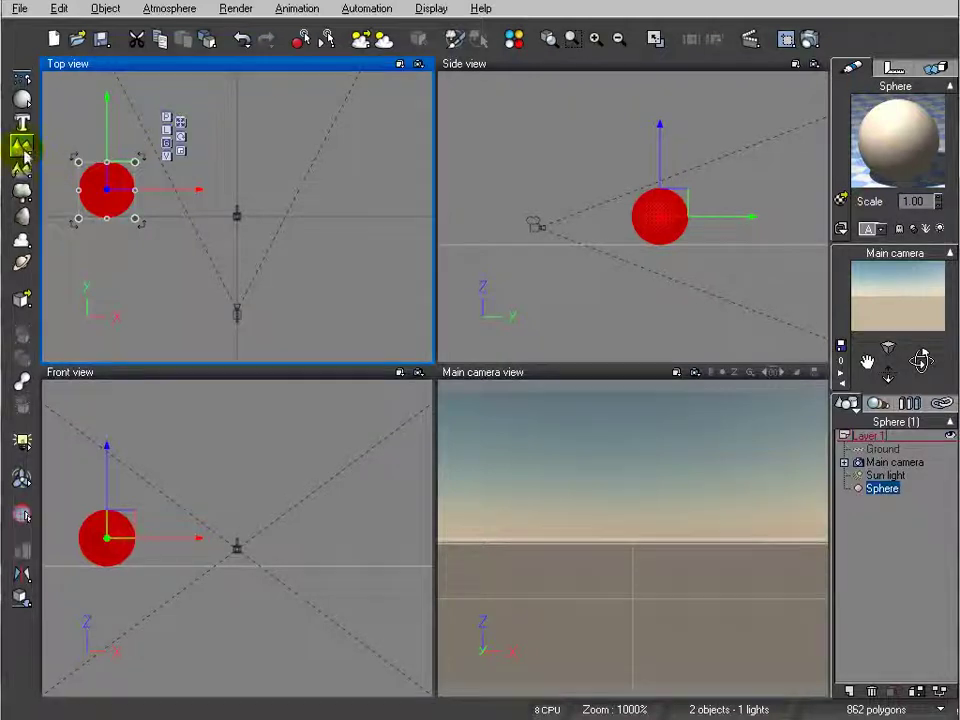
click(22, 148)
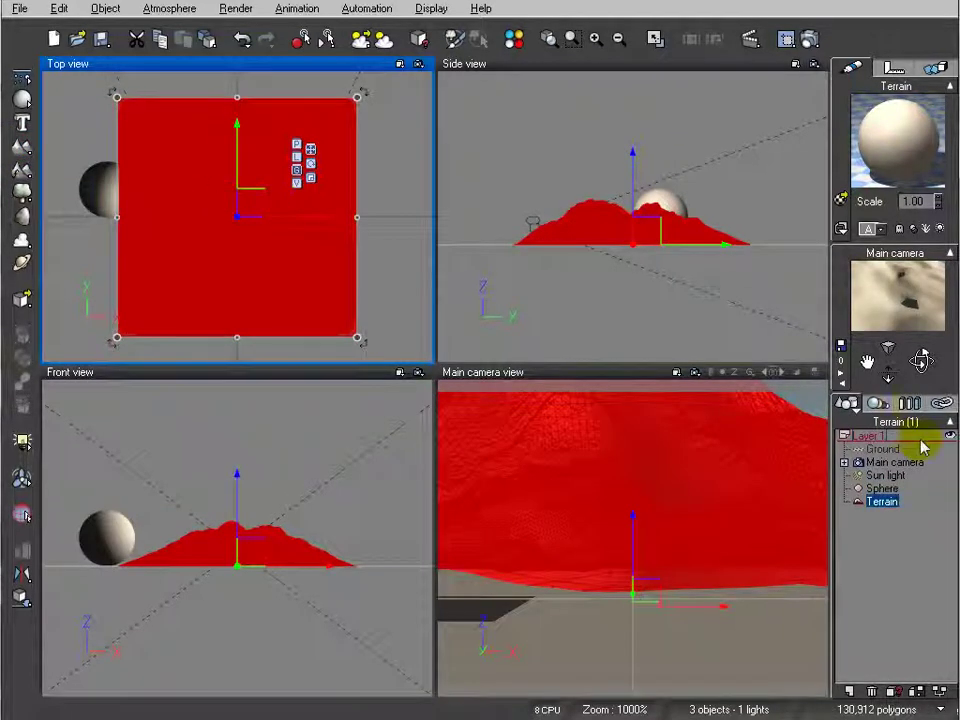
Pull the main camera back to frame the whole terrain, and shift the sphere along X clear of the terrain's edge.
click(895, 462)
drag(632, 216, 524, 192)
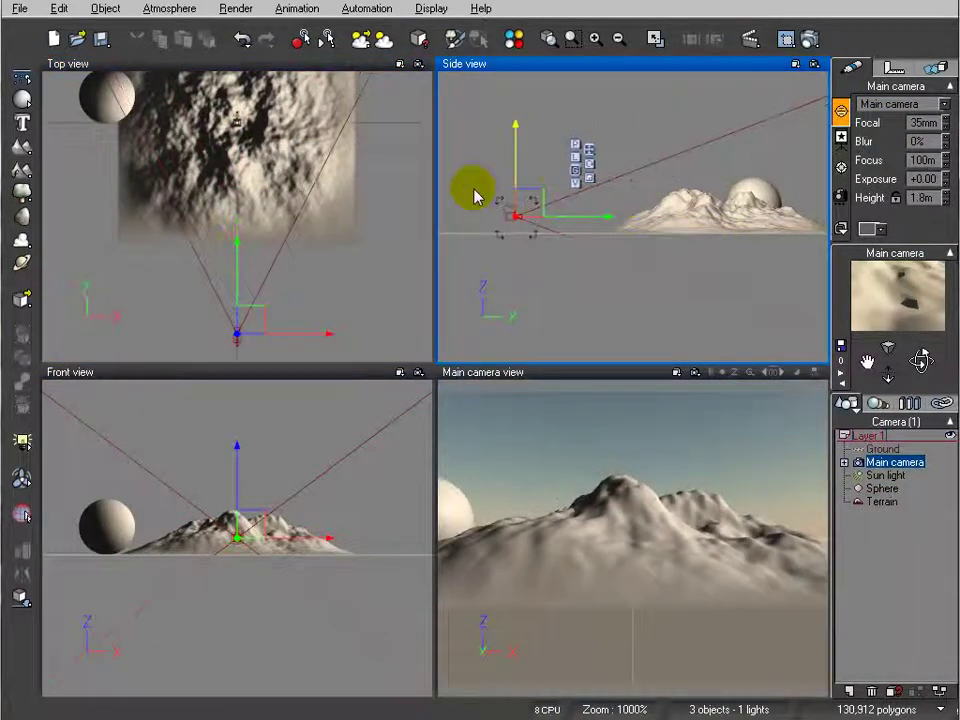
click(184, 120)
drag(184, 120, 173, 120)
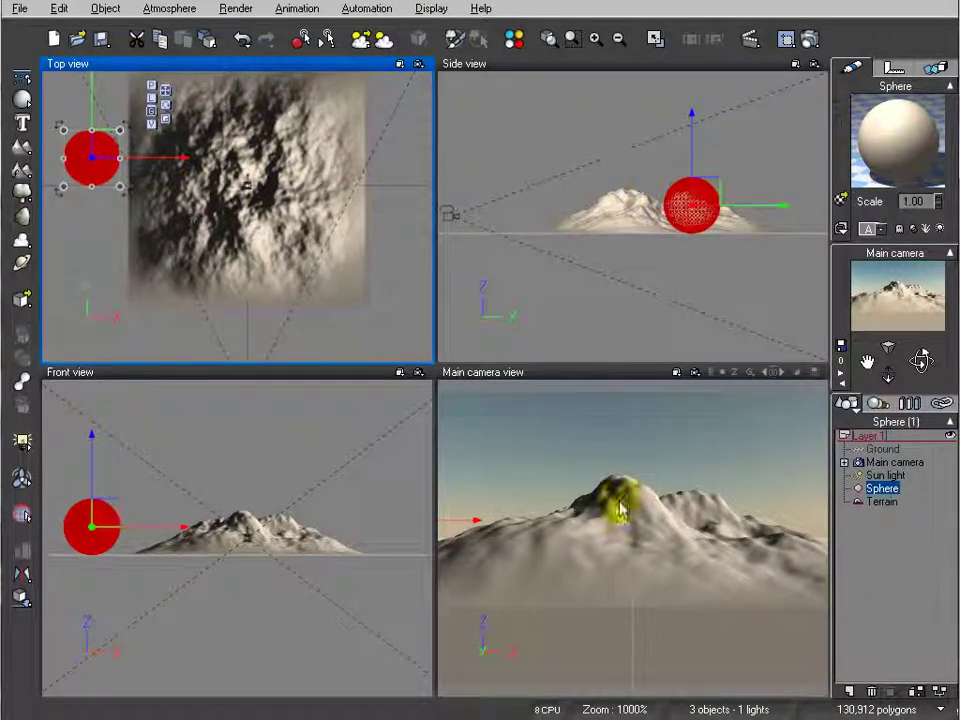
Set up the sphere in the Animation Wizard with Pedestrian motion, played once at constant velocity, without spin or vibration.
click(750, 39)
drag(497, 118, 432, 103)
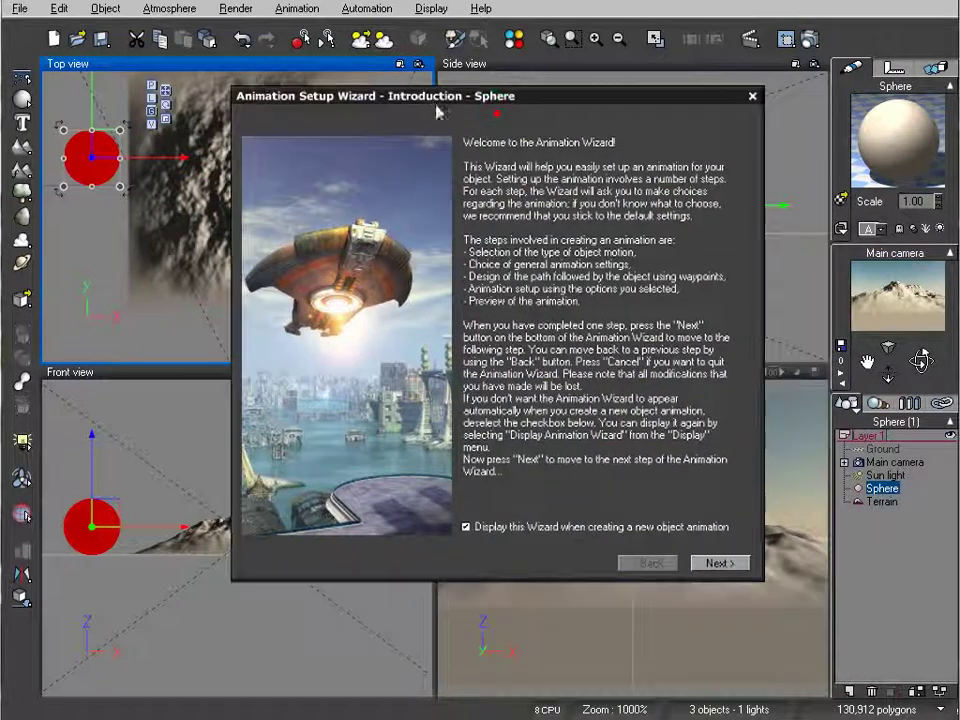
click(718, 564)
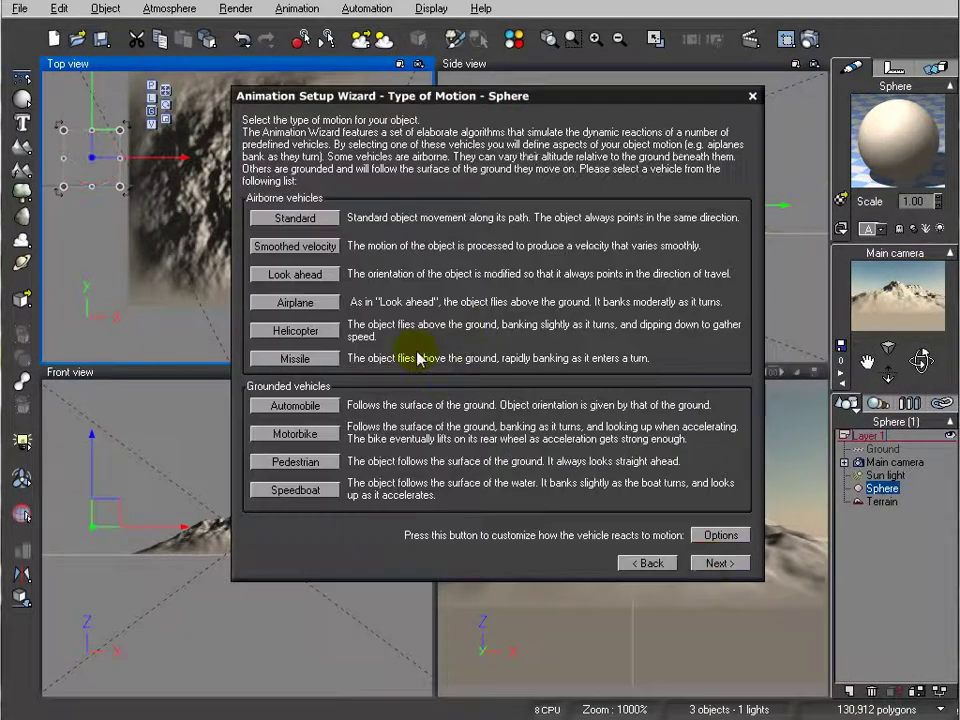
click(317, 462)
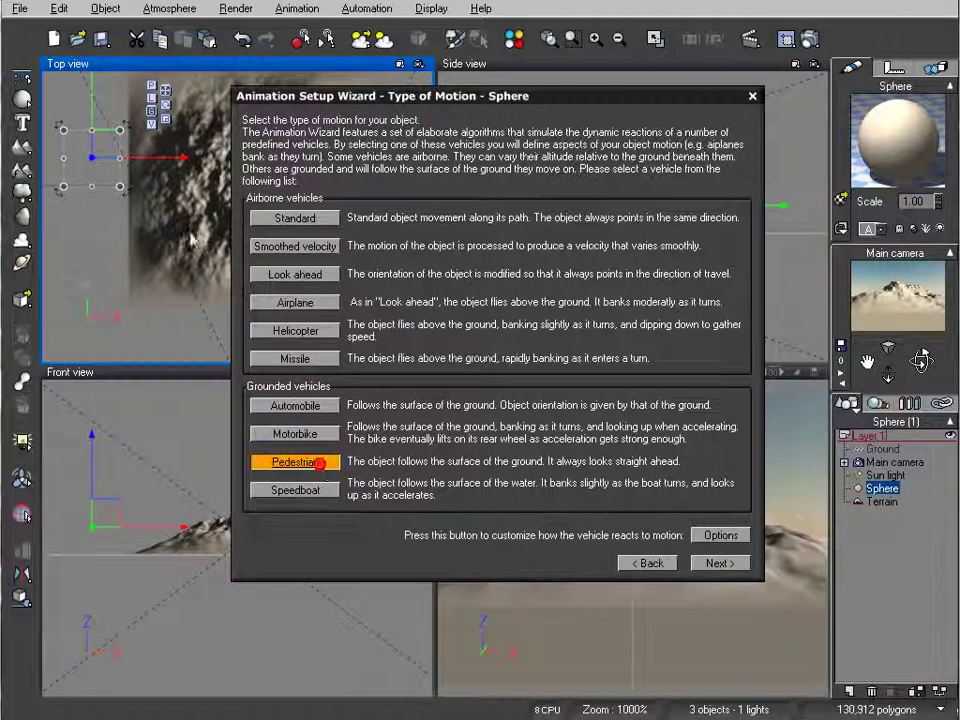
click(721, 565)
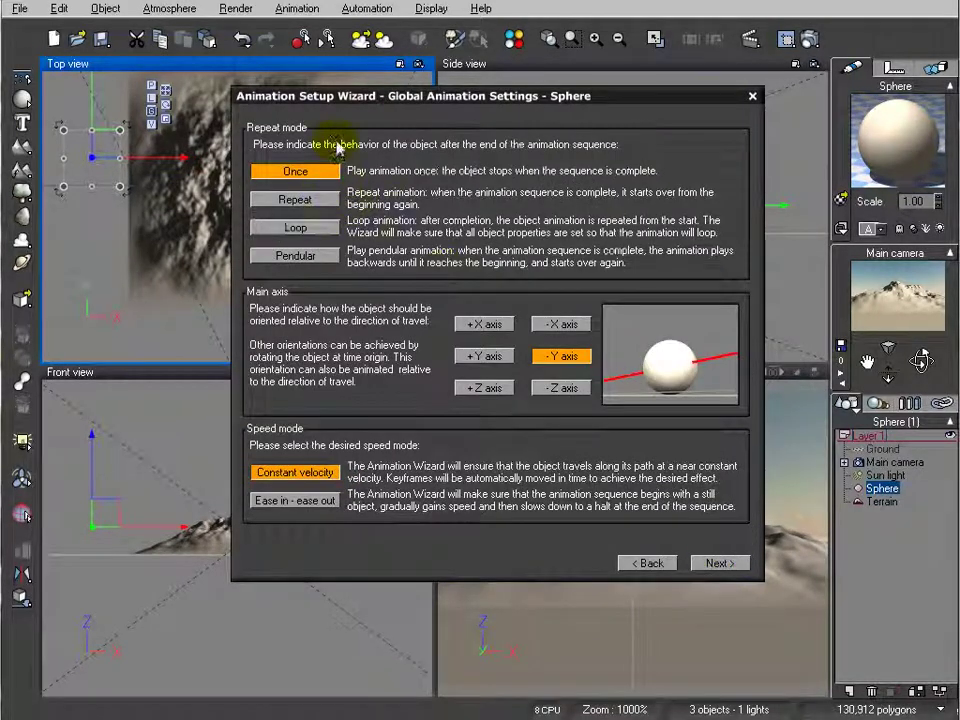
click(721, 565)
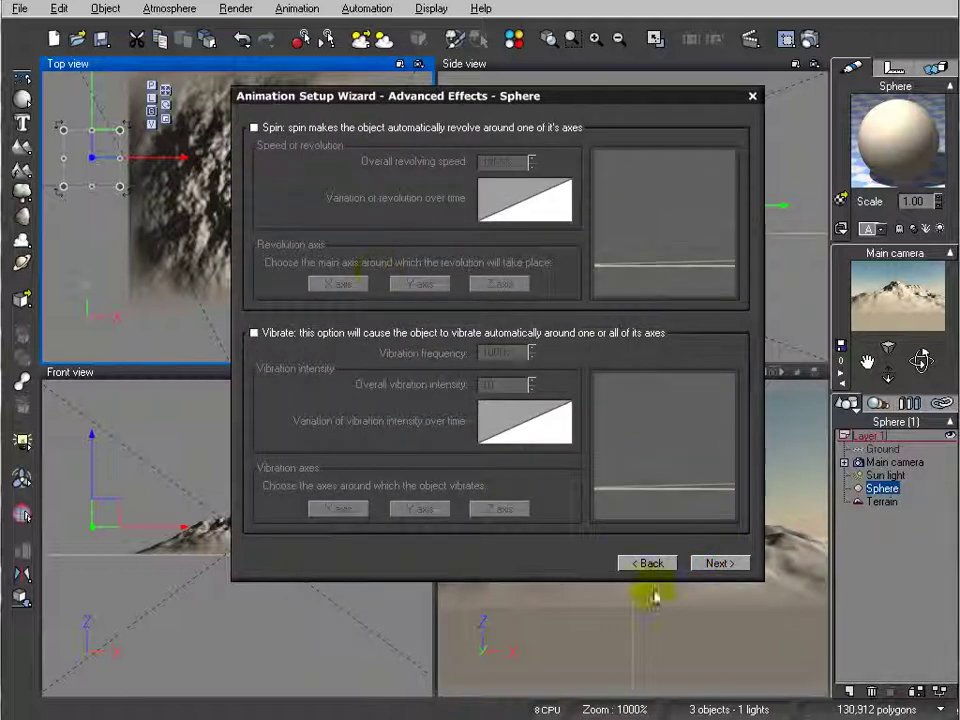
click(721, 565)
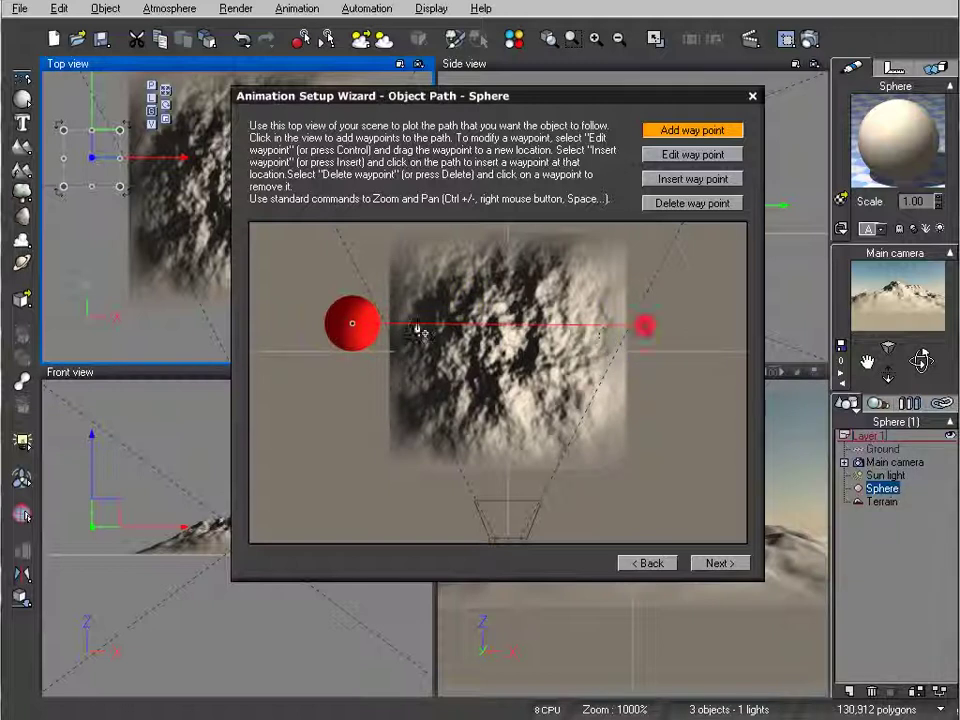
Give the sphere a straight waypoint path across the terrain to its far side, preview the animation and finish the wizard.
click(720, 563)
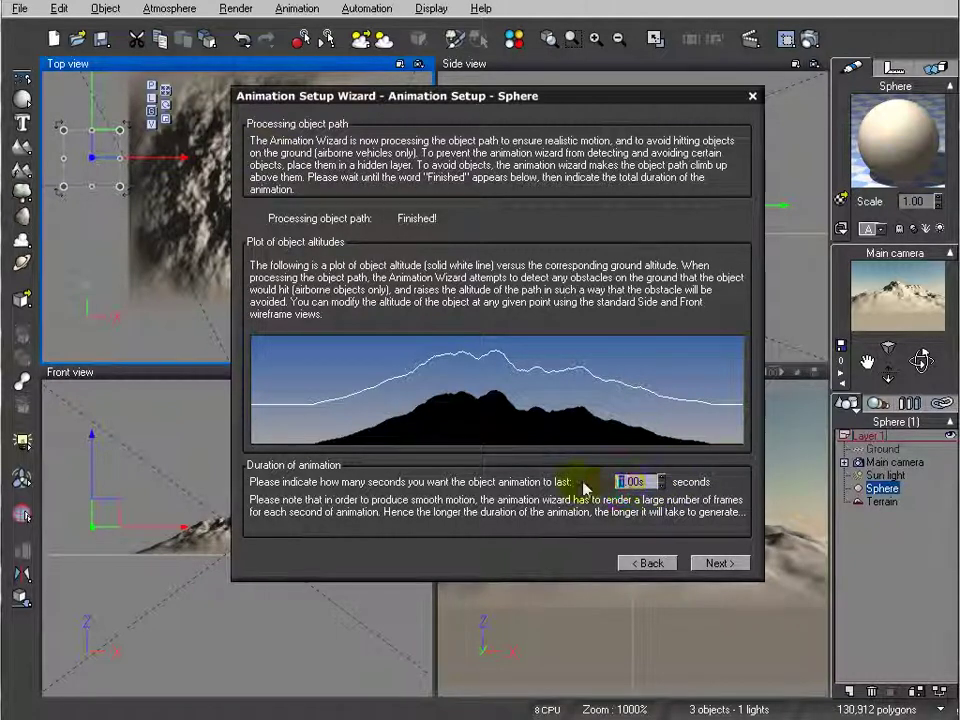
click(719, 563)
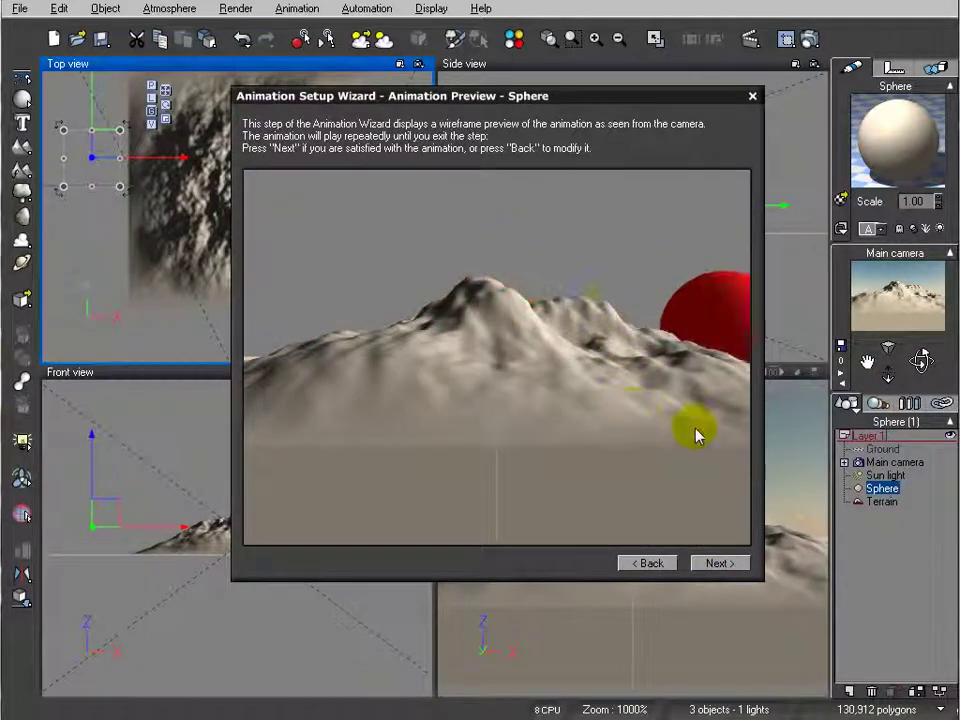
click(719, 563)
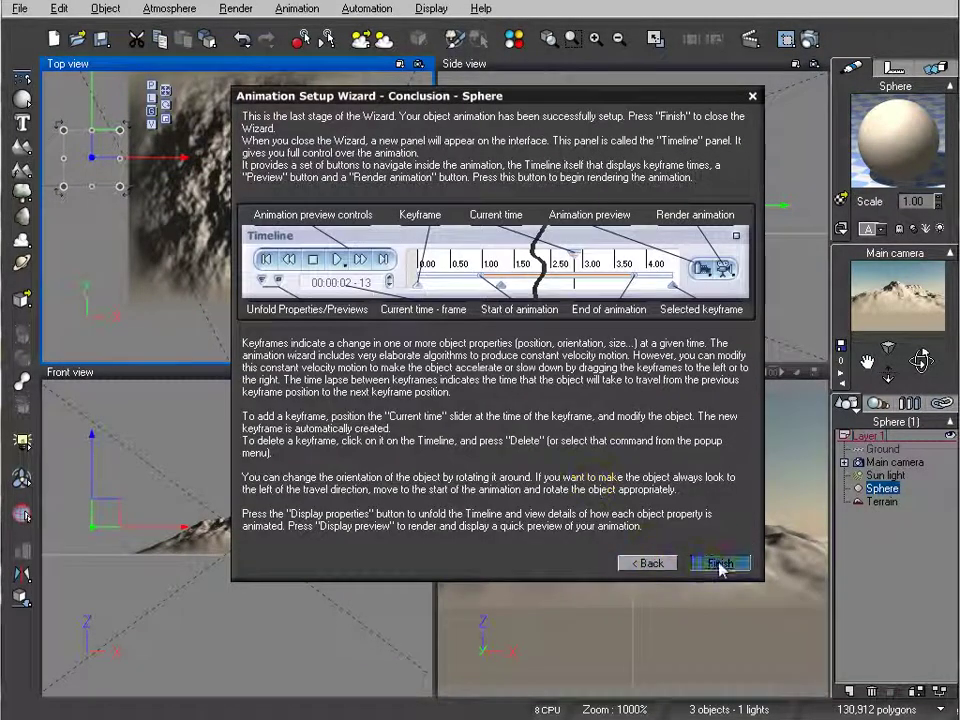
click(720, 564)
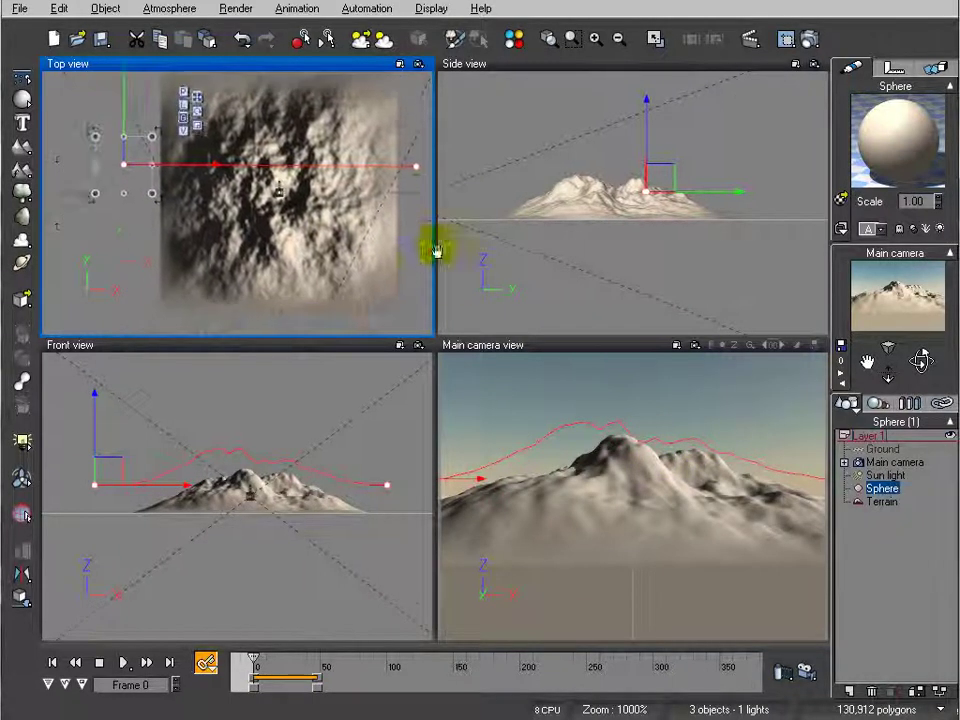
Scrub the sphere's animation over the terrain in the main camera view and return to frame 0.
click(585, 342)
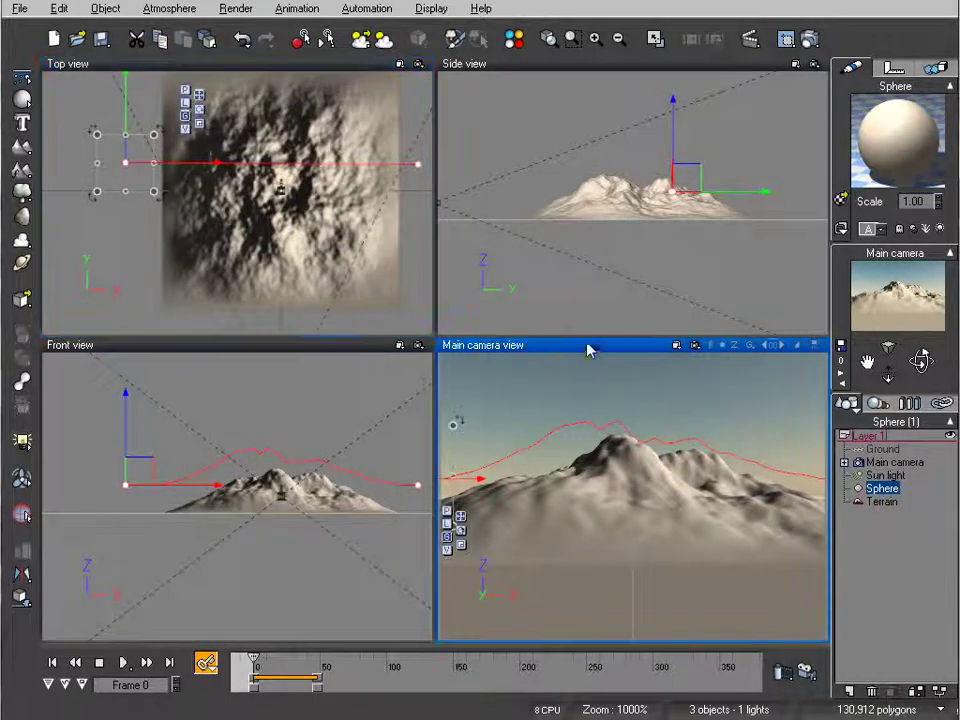
mouse_move(253, 660)
mouse_down()
mouse_move(305, 657)
mouse_move(255, 660)
mouse_up()
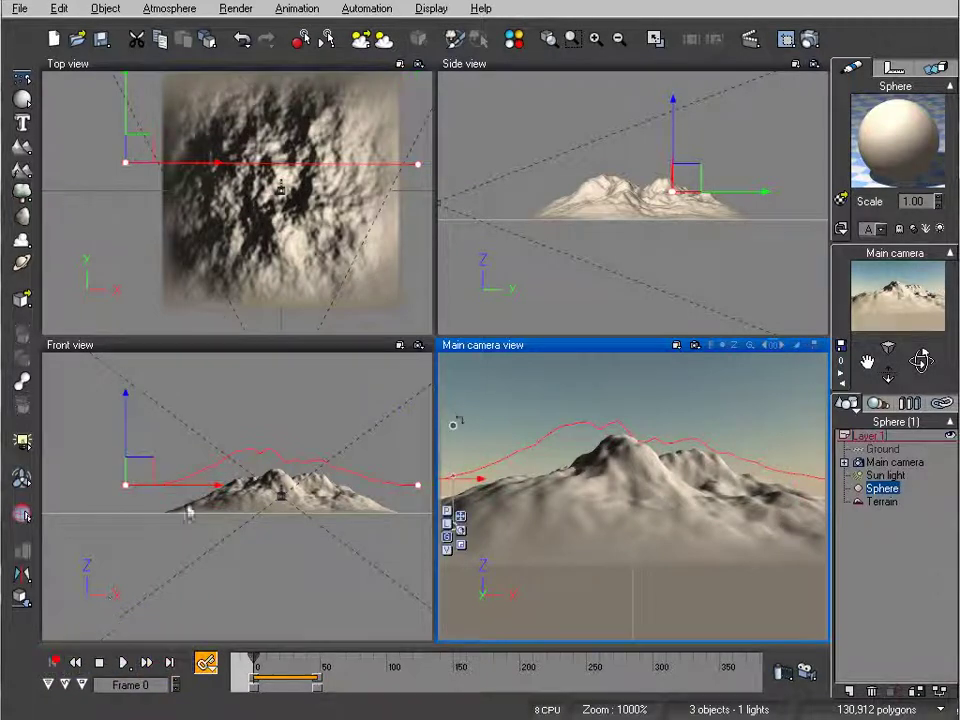
Scale the sphere down to about half its size in the top view and check its path over the terrain.
click(213, 205)
right_drag(213, 205, 278, 203)
mouse_move(222, 130)
mouse_down()
mouse_move(176, 148)
mouse_move(184, 152)
mouse_move(193, 133)
mouse_move(214, 133)
mouse_move(218, 147)
mouse_up()
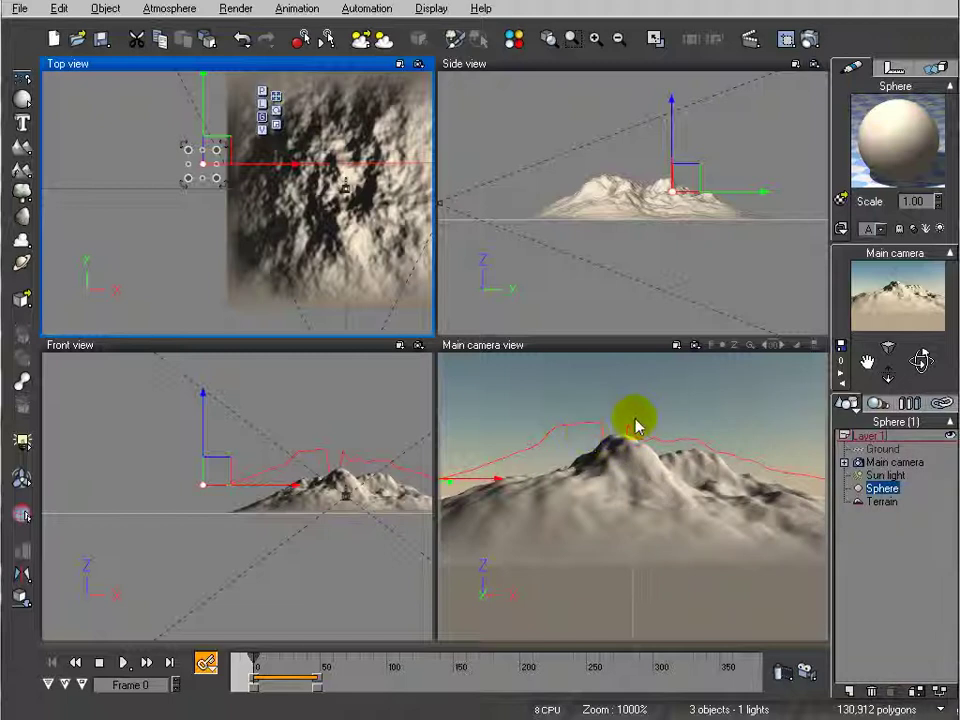
right_drag(348, 170, 311, 208)
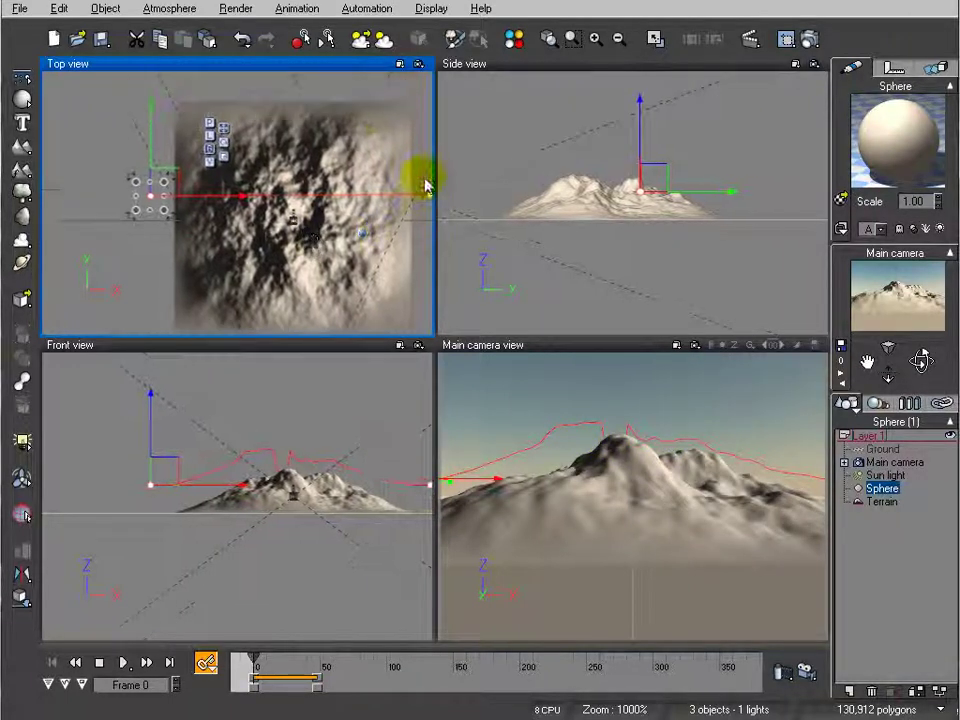
right_drag(381, 176, 308, 148)
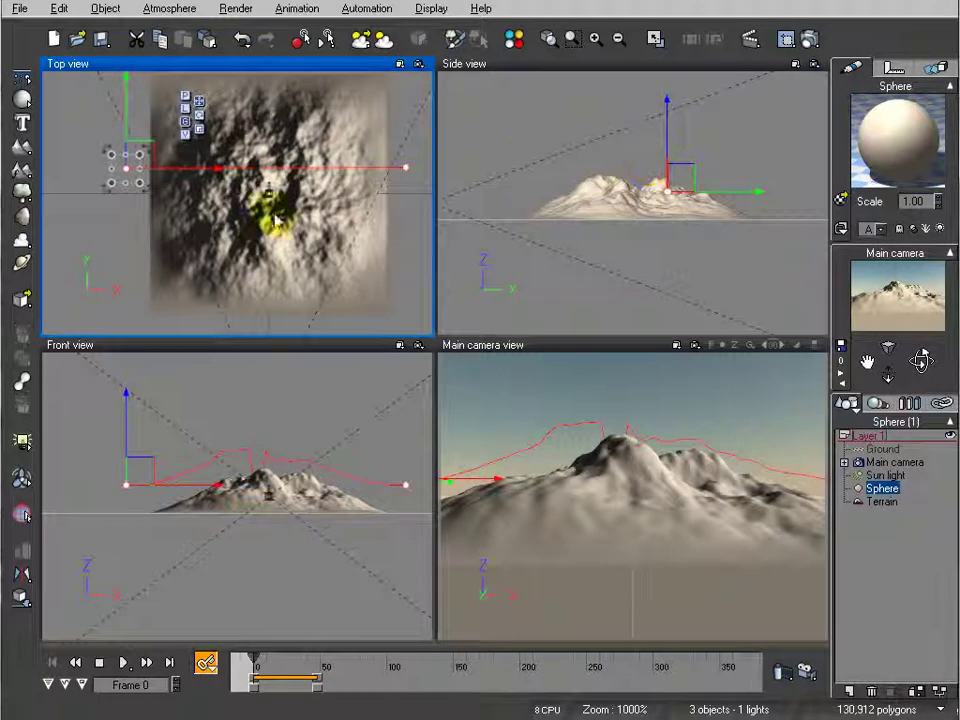
right_drag(288, 221, 308, 216)
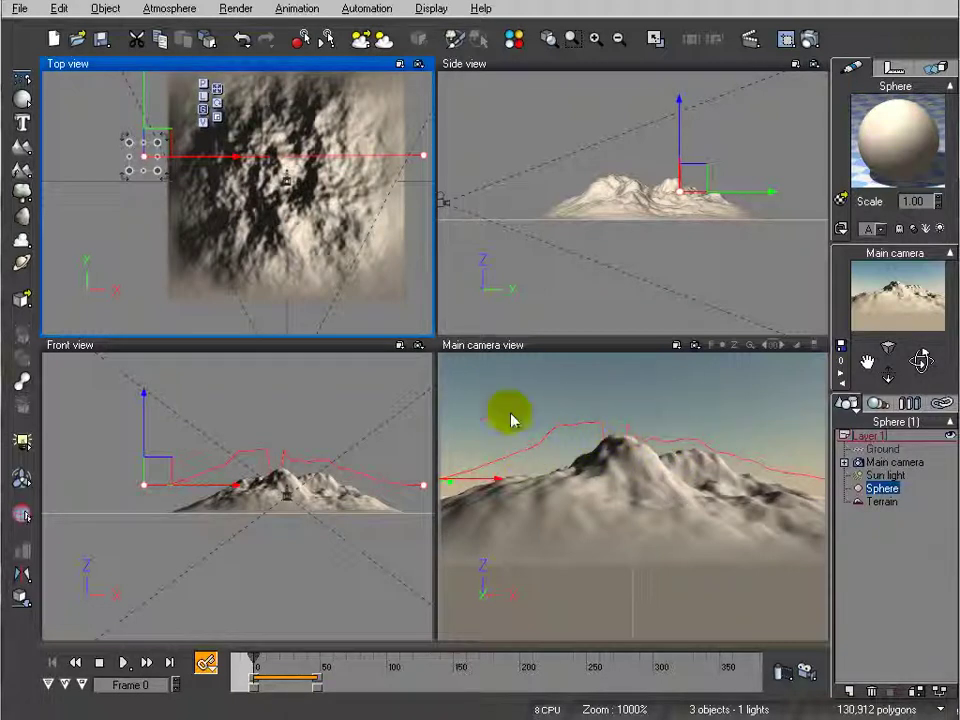
click(645, 445)
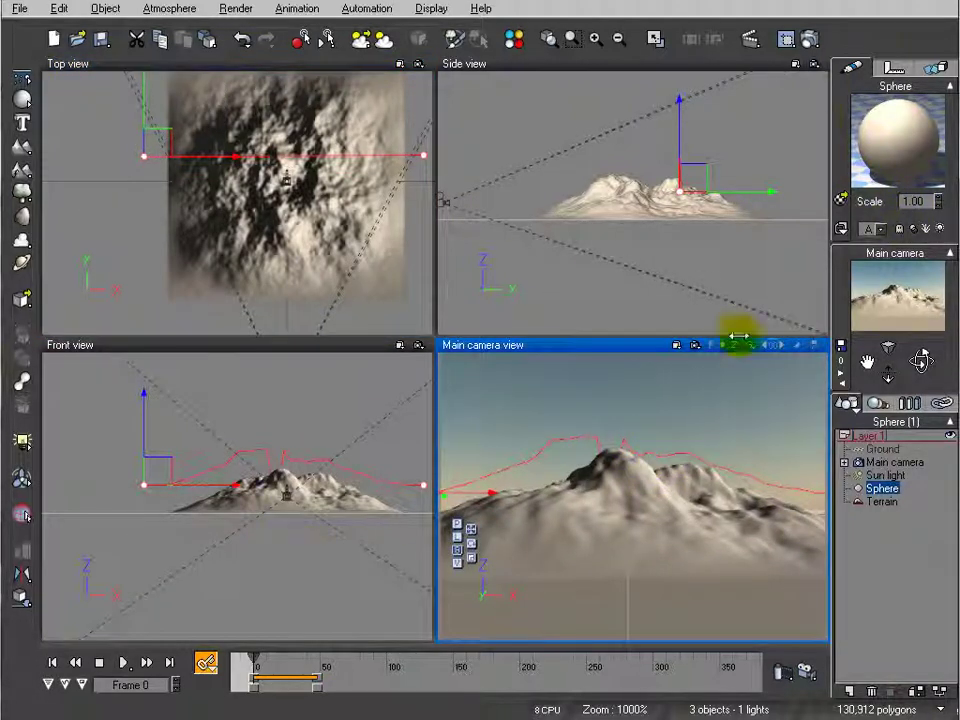
Hide the timeline and show it again, and dismiss the reopened Animation Wizard without making changes.
click(572, 40)
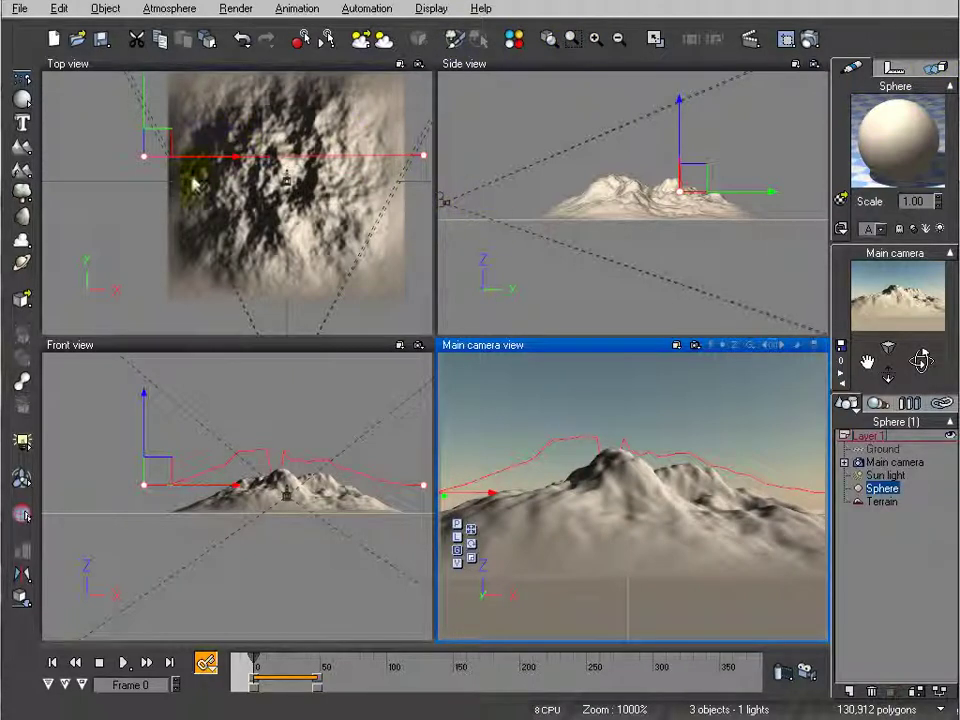
click(752, 40)
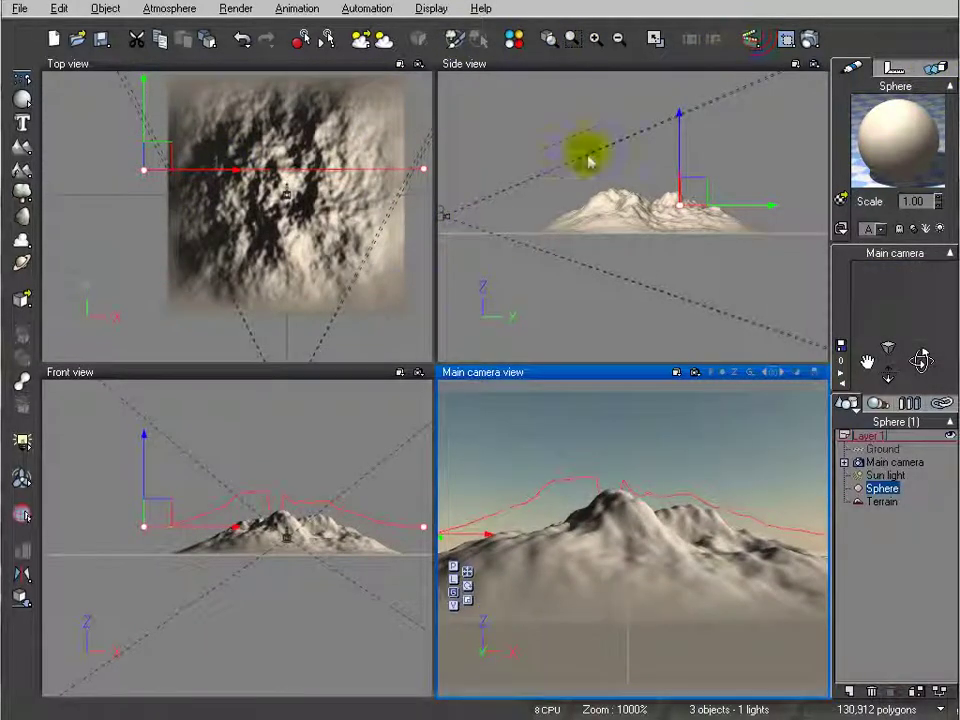
click(749, 40)
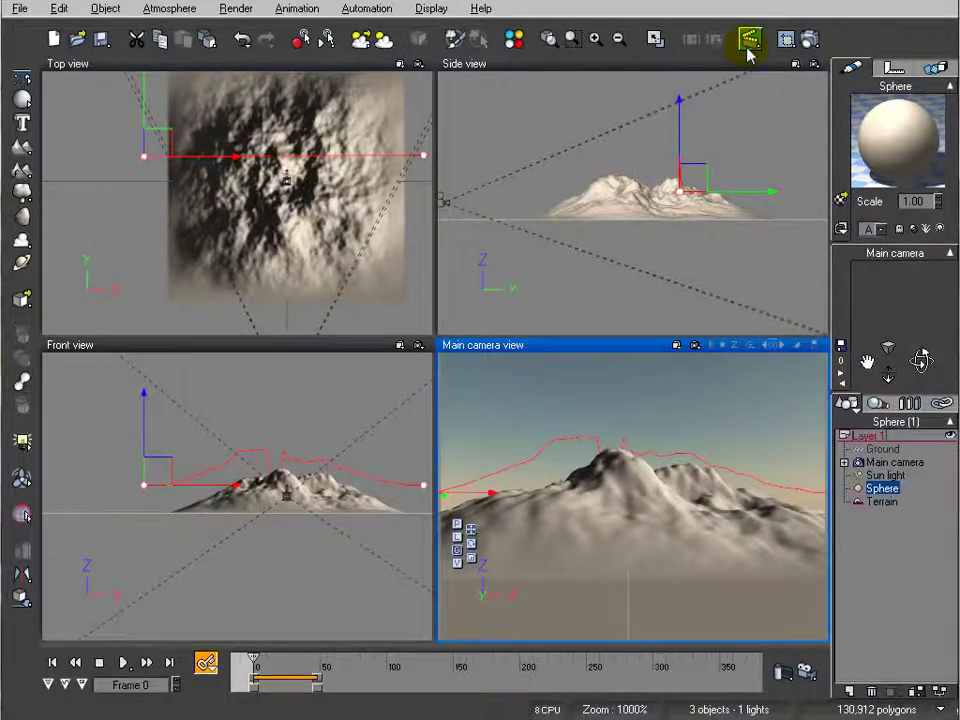
click(750, 40)
click(753, 96)
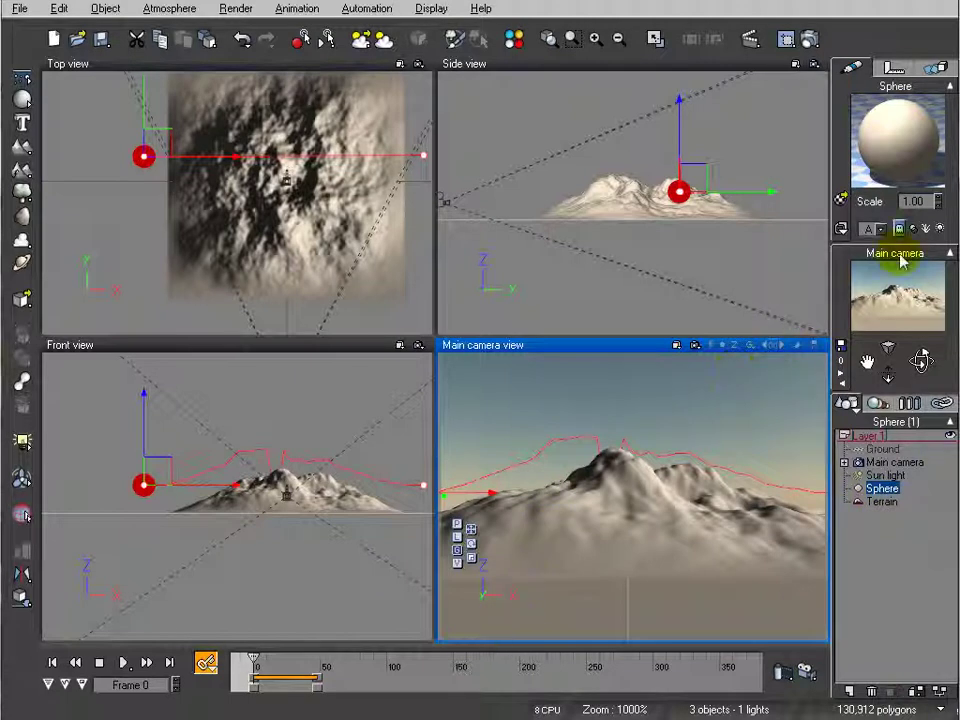
Open the Animation Toolbox for the sphere and change its selected motion to Motorbike.
click(935, 67)
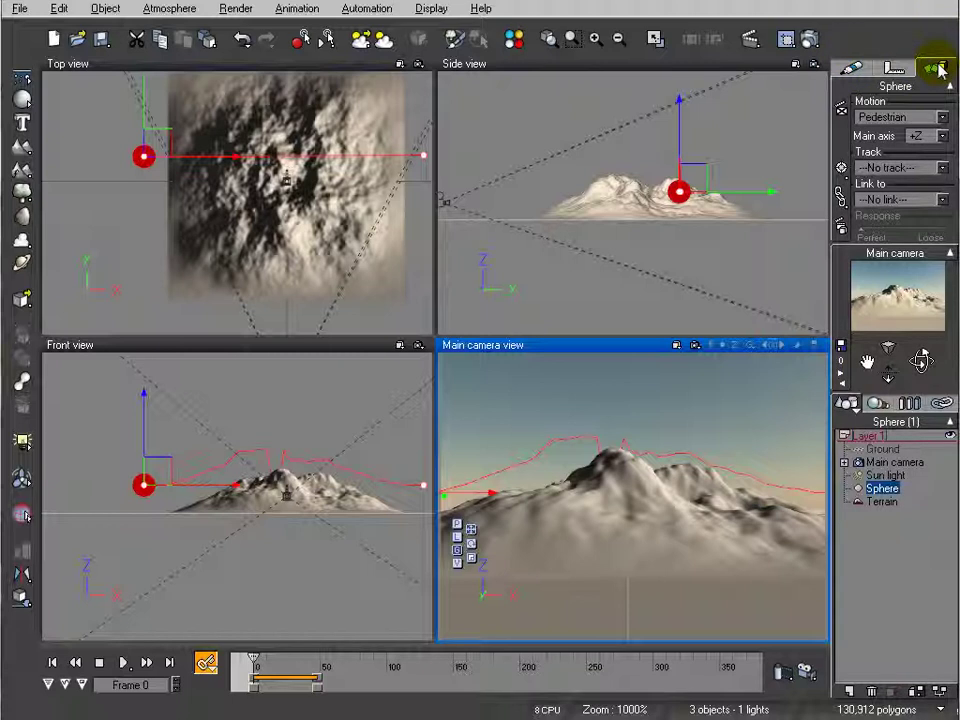
click(839, 228)
drag(330, 110, 388, 93)
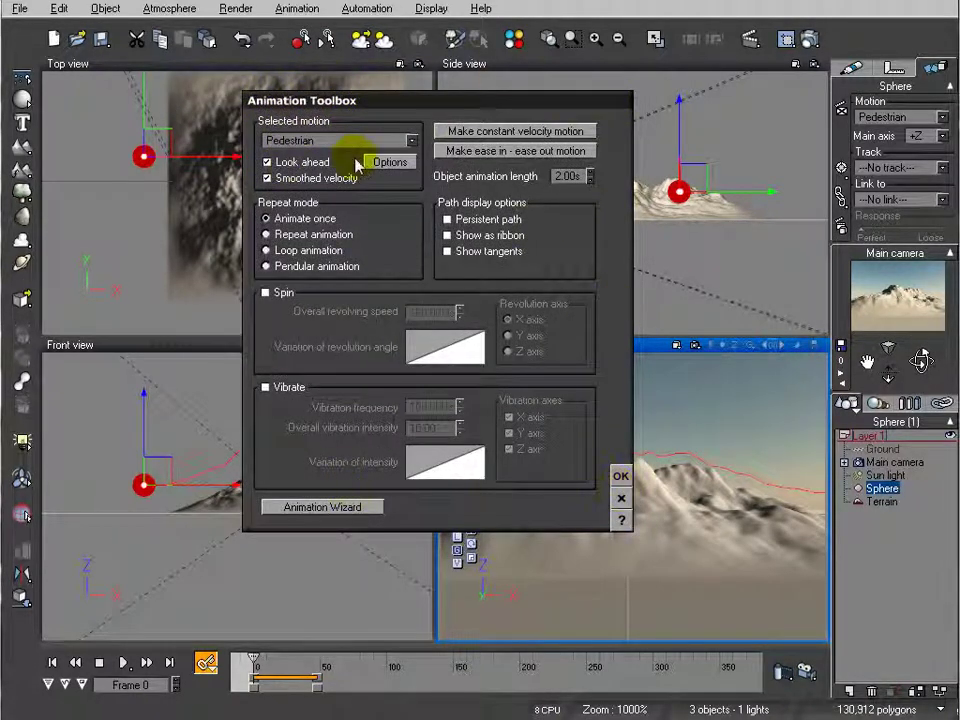
click(405, 142)
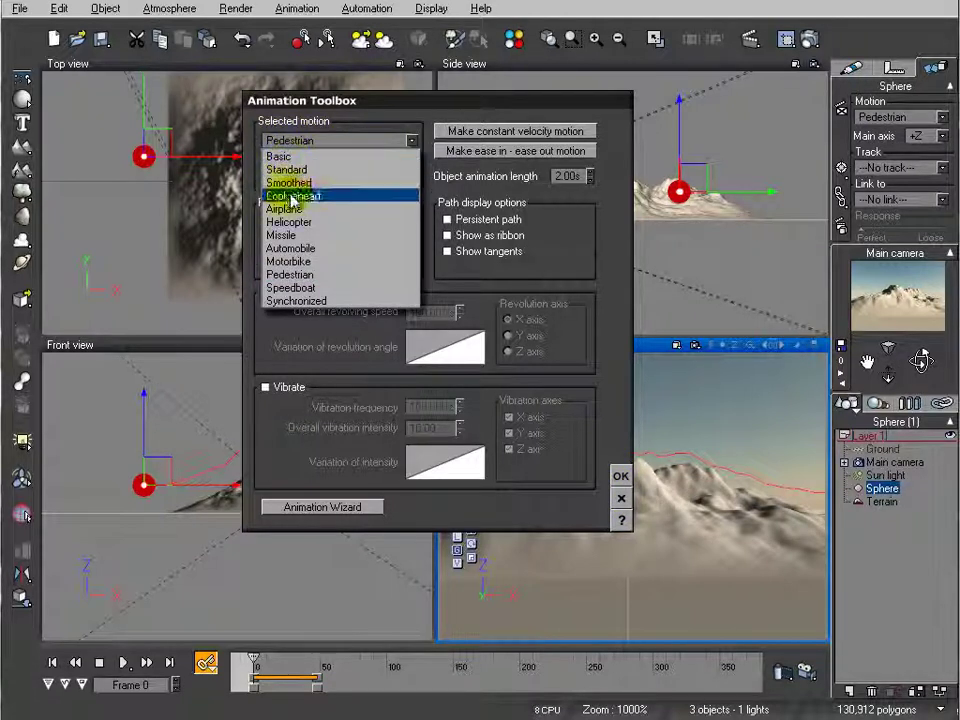
click(595, 255)
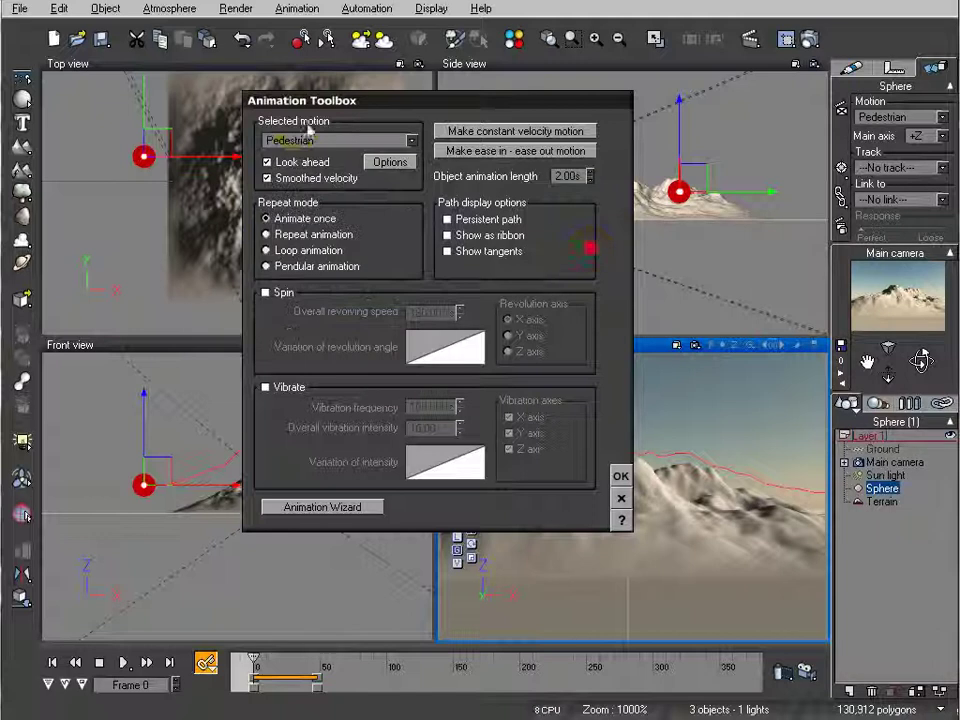
click(365, 142)
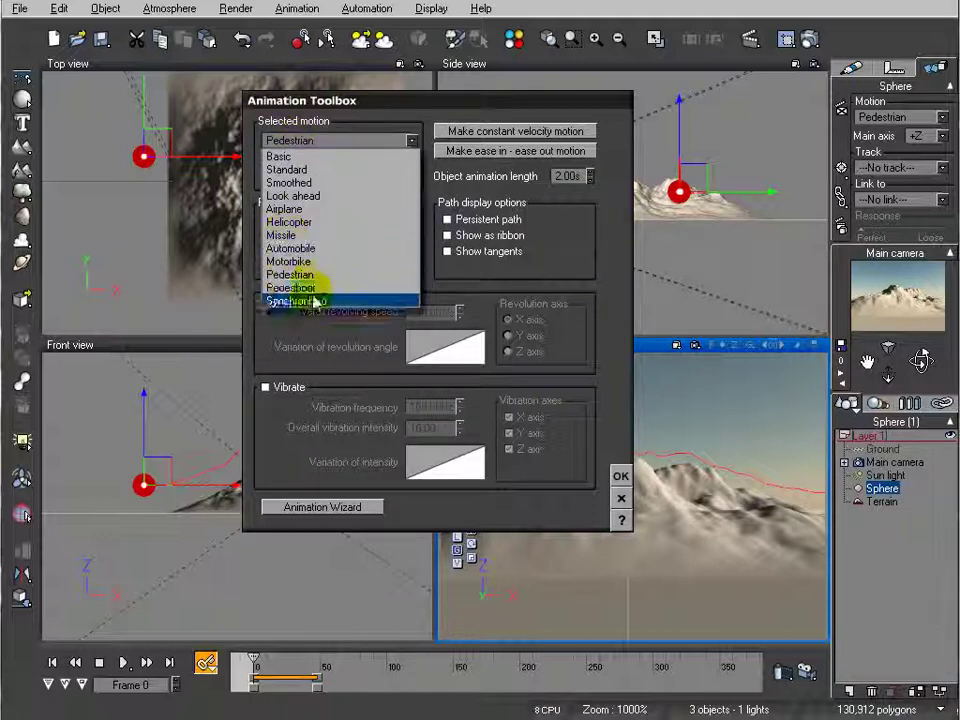
click(318, 262)
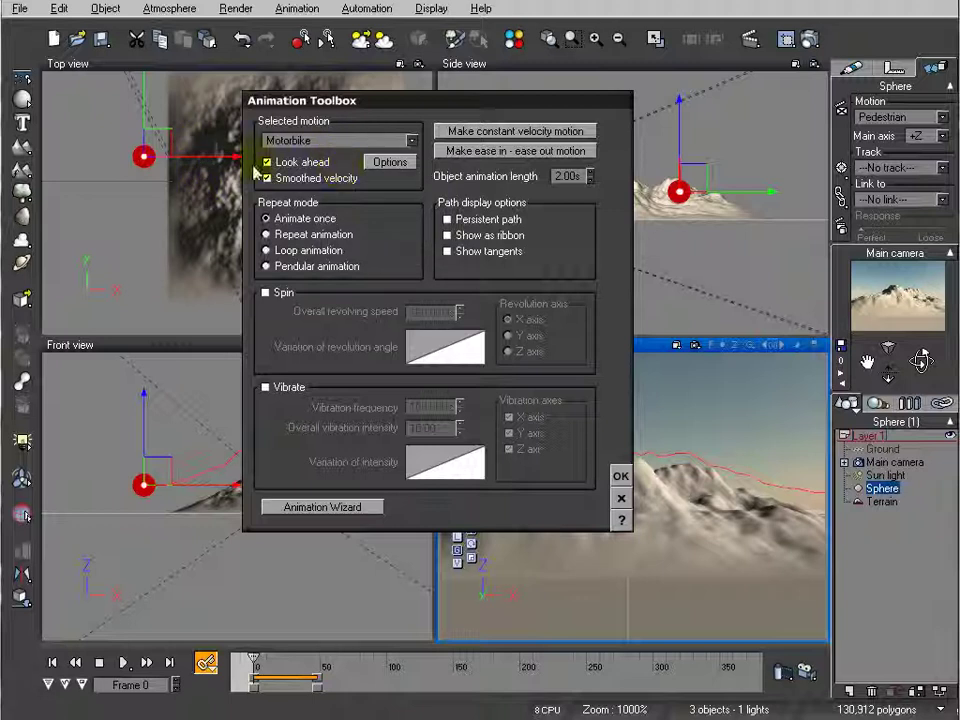
Review and accept the Motorbike motion options, and apply ease in - ease out motion to the sphere.
click(386, 163)
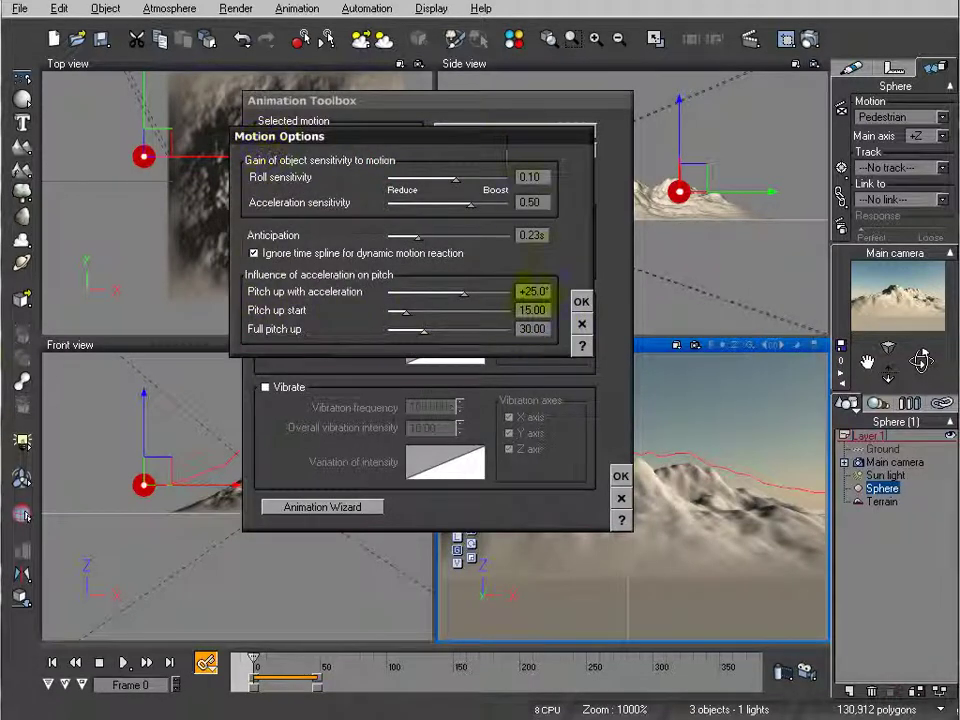
click(581, 302)
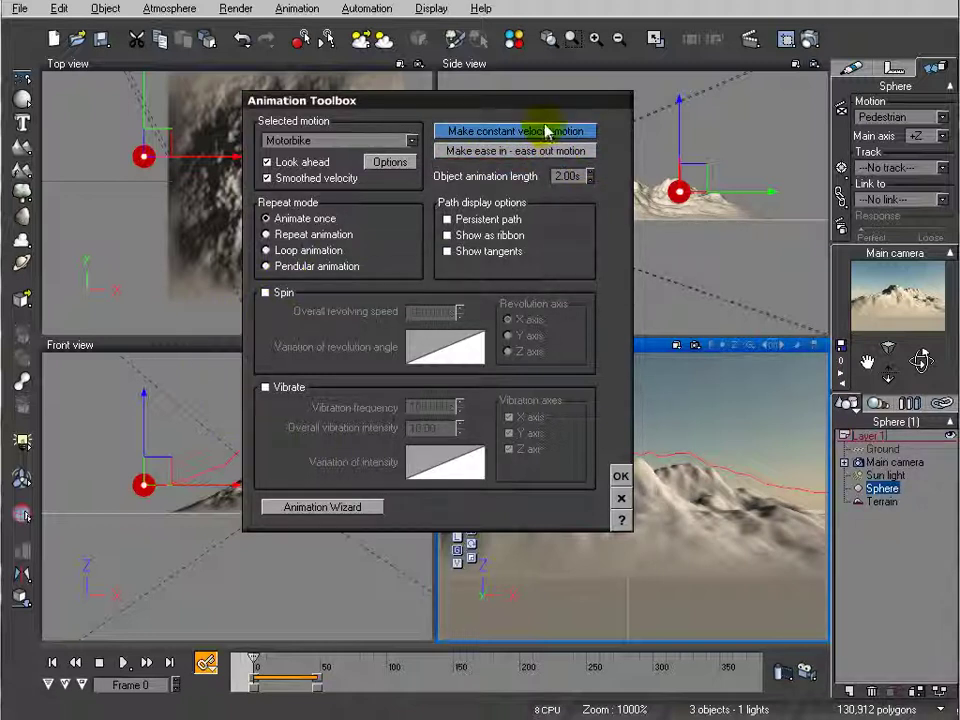
click(488, 152)
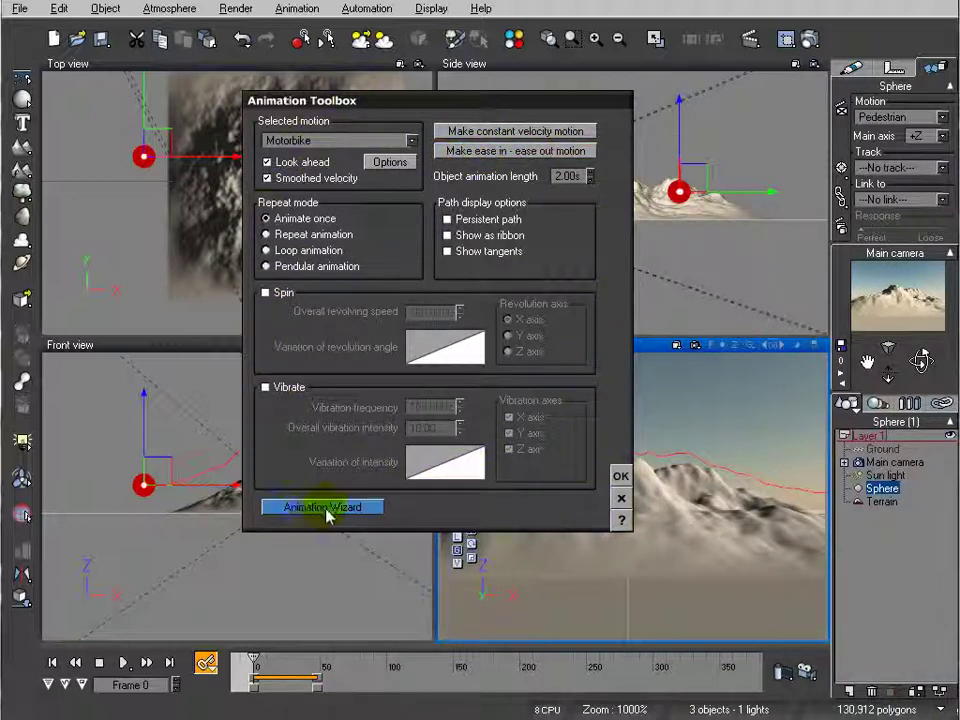
Launch the Animation Wizard from the toolbox, go through its pages up to Object Path, and close it without changes.
click(328, 510)
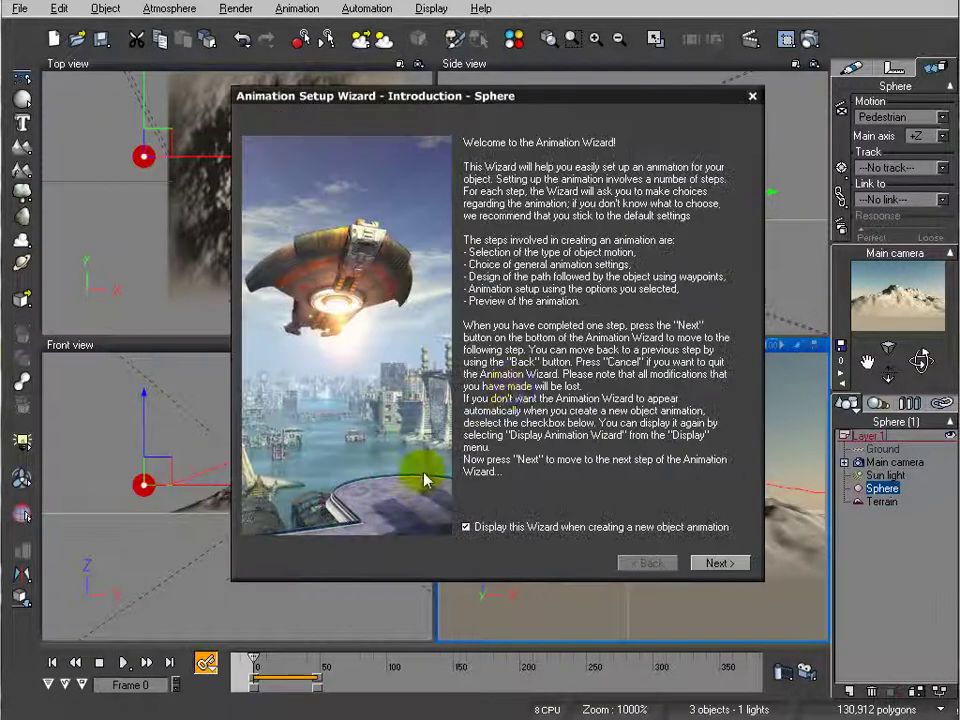
click(716, 564)
click(724, 565)
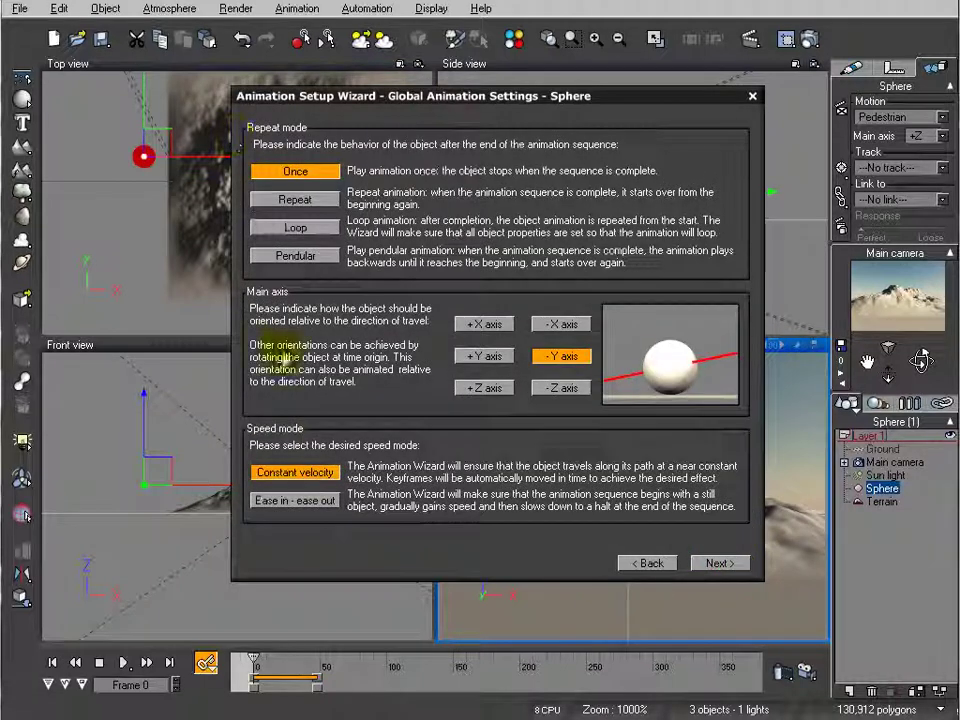
click(721, 566)
click(722, 566)
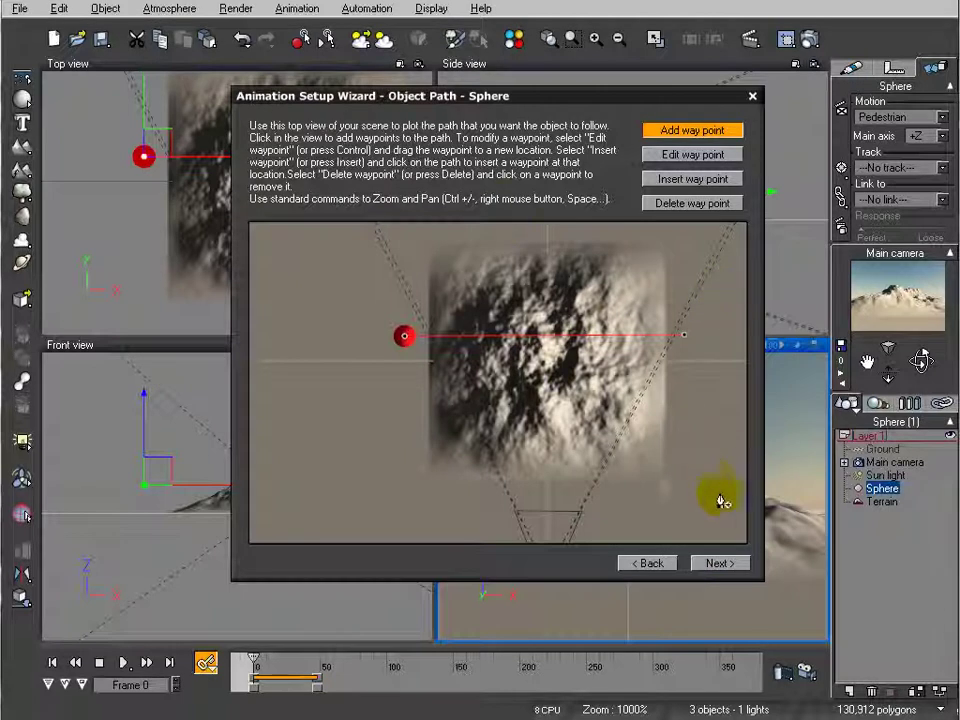
click(752, 96)
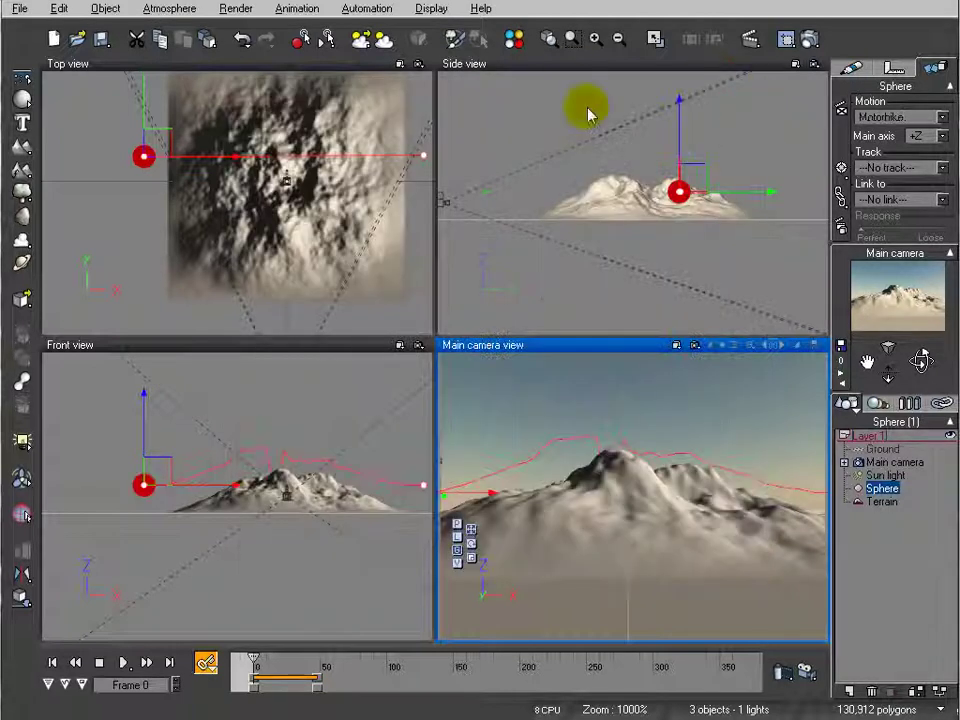